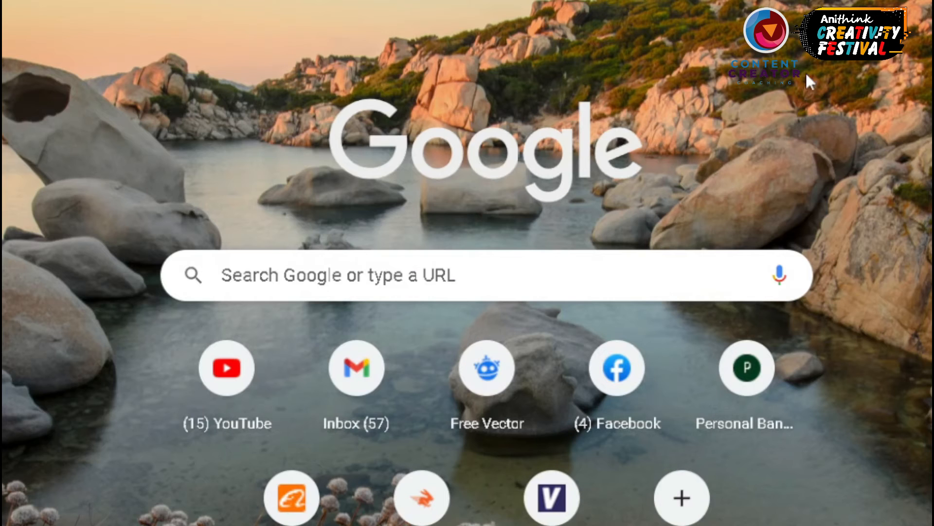
# - Search Google for Clipchamp and open its website
pyautogui.click(277, 273)
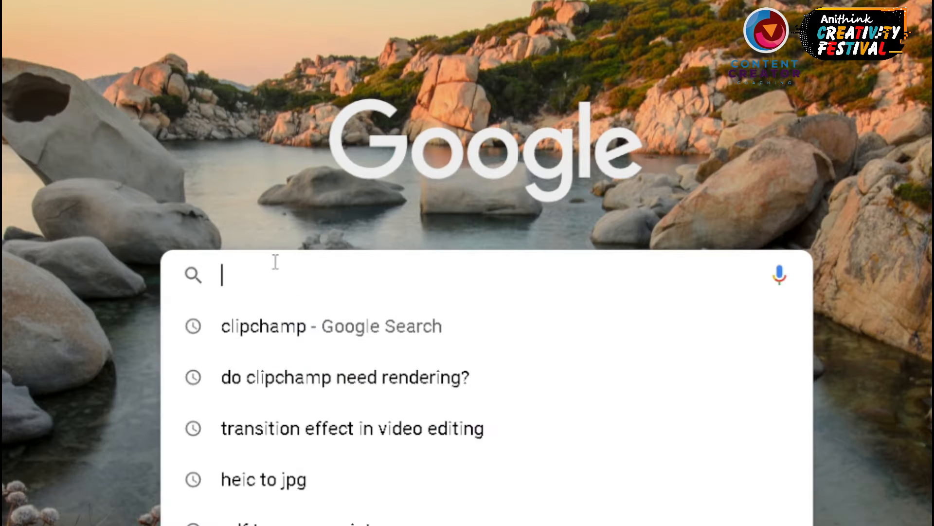
pyautogui.write('clip')
pyautogui.press('Return')
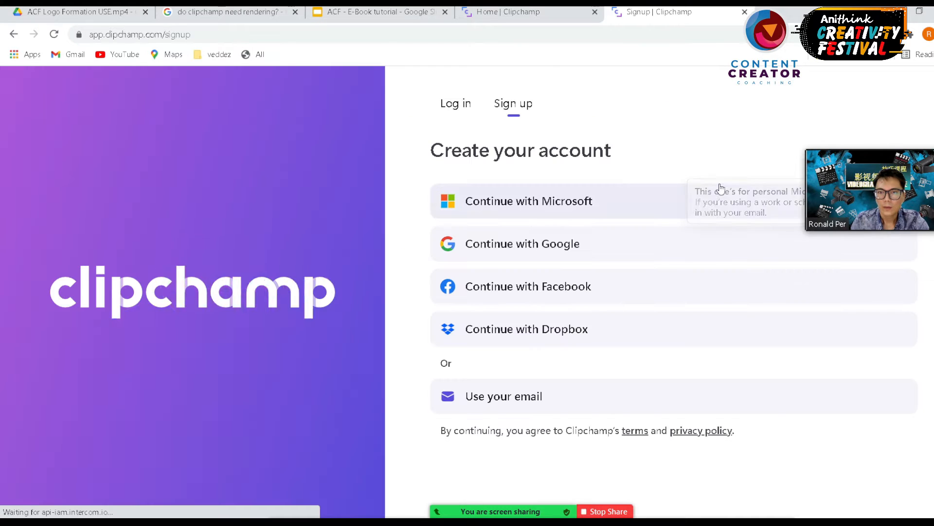
# - Log in to Clipchamp with the Google account and create a new video
pyautogui.click(460, 108)
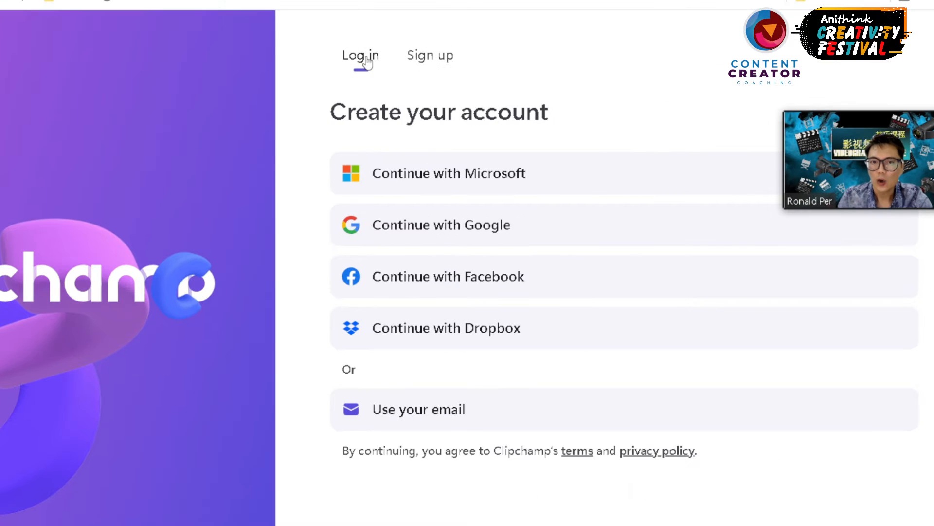
pyautogui.click(455, 61)
pyautogui.click(390, 63)
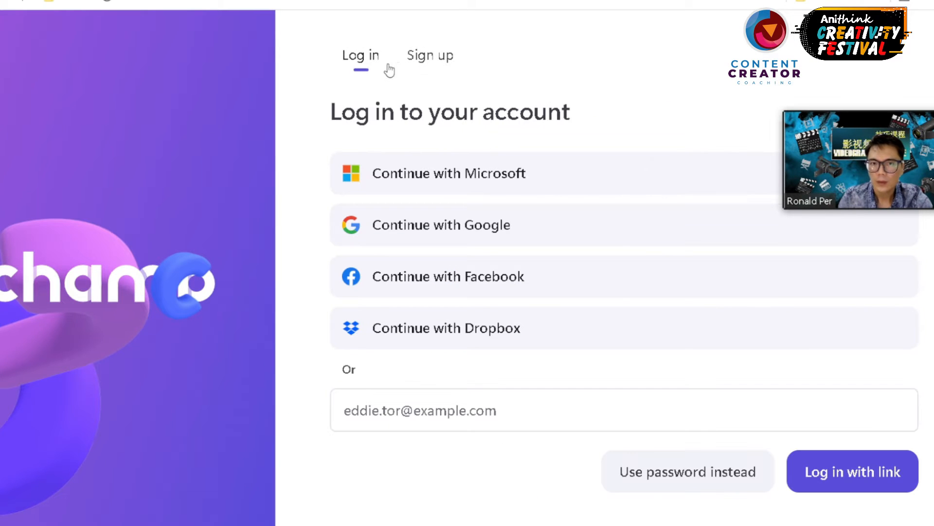
pyautogui.click(515, 228)
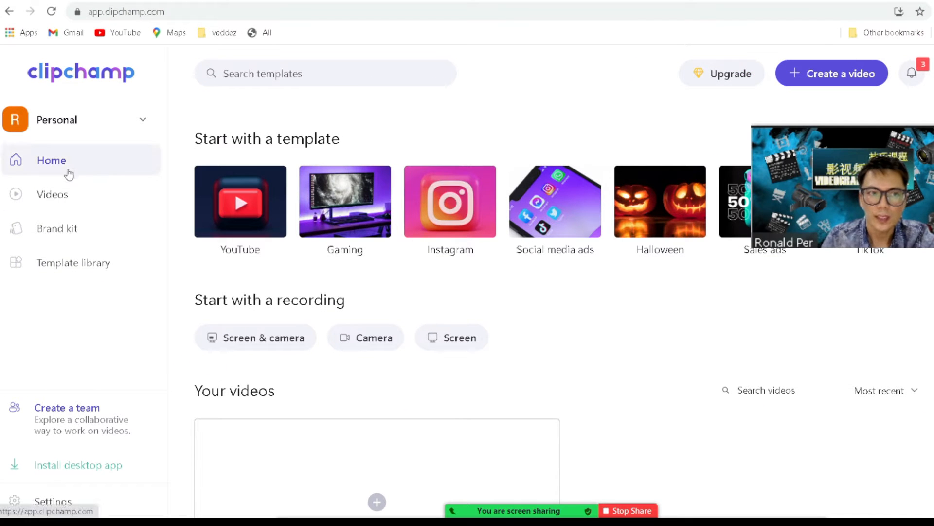
pyautogui.click(833, 78)
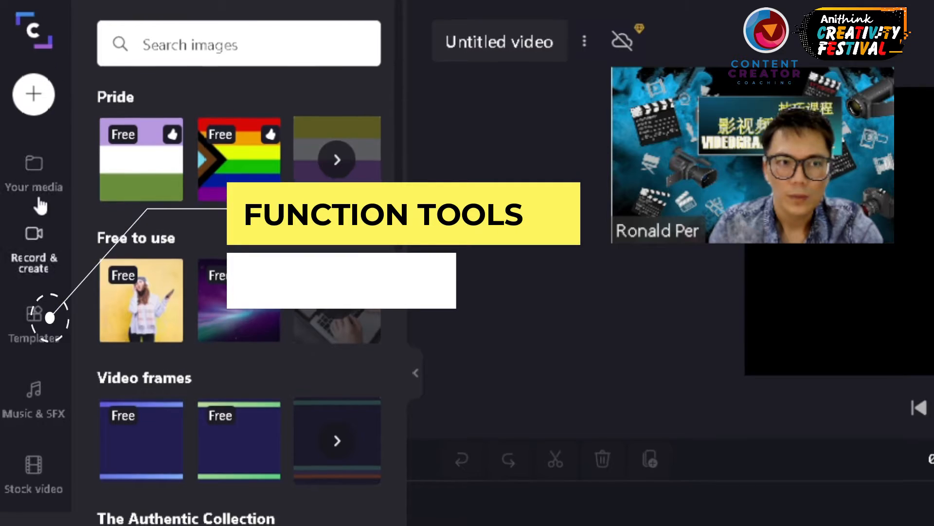
# - Examine the editor's asset categories, including media, recording, templates, music, stock video and images, text, brand kit, graphics and transitions
pyautogui.click(21, 161)
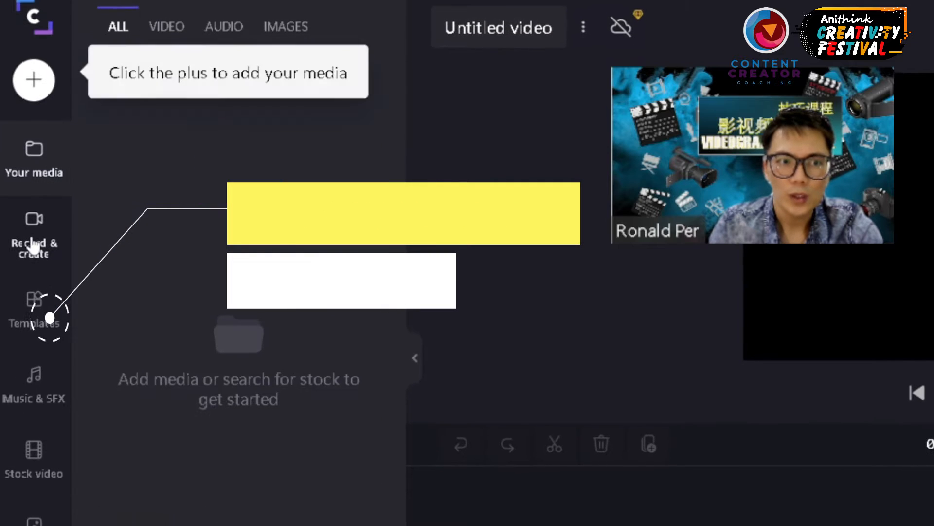
pyautogui.click(20, 211)
pyautogui.click(34, 299)
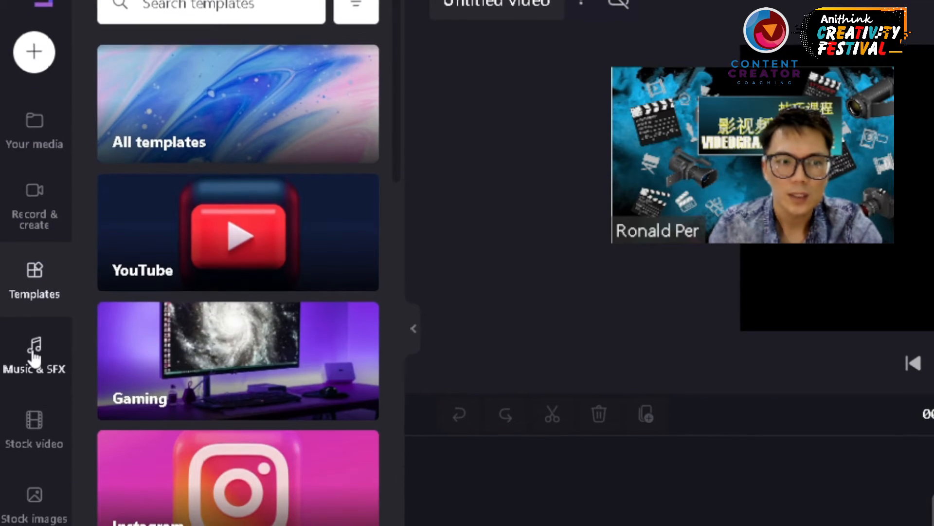
pyautogui.click(34, 377)
pyautogui.click(49, 458)
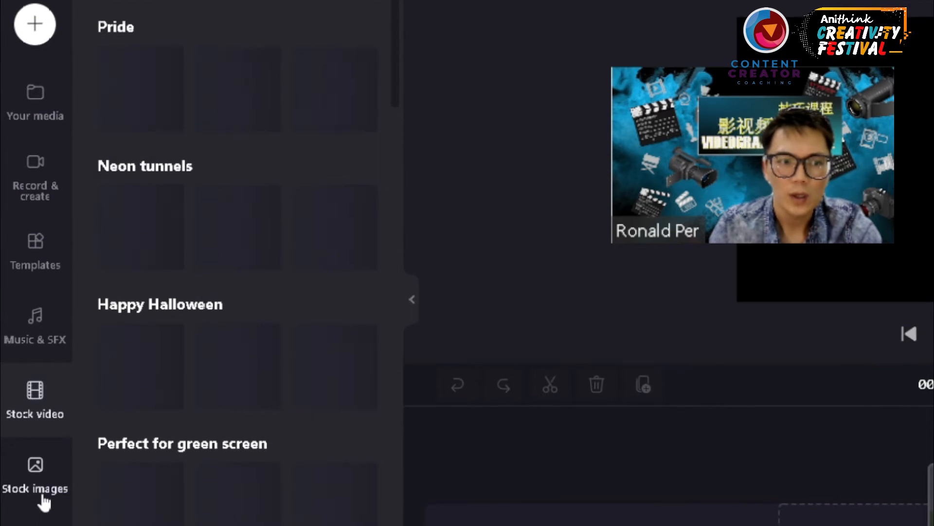
pyautogui.click(41, 513)
pyautogui.click(35, 518)
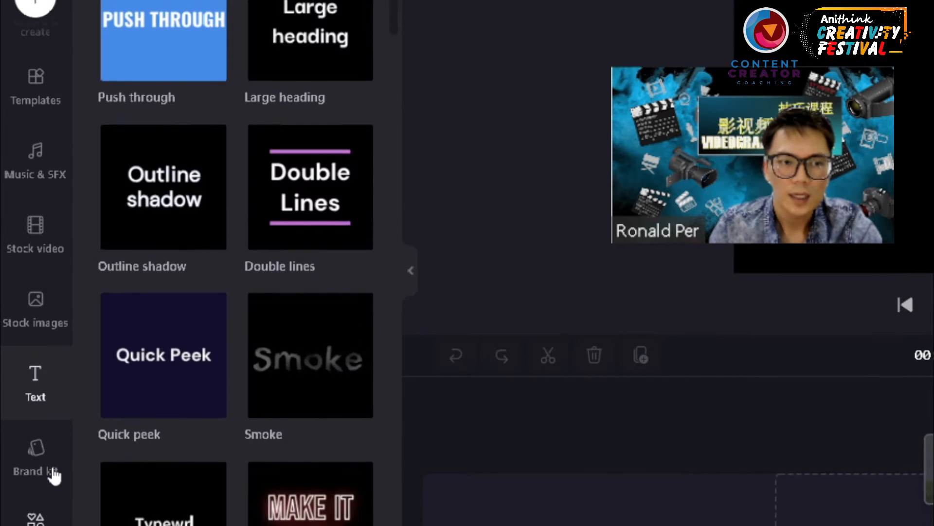
pyautogui.click(51, 460)
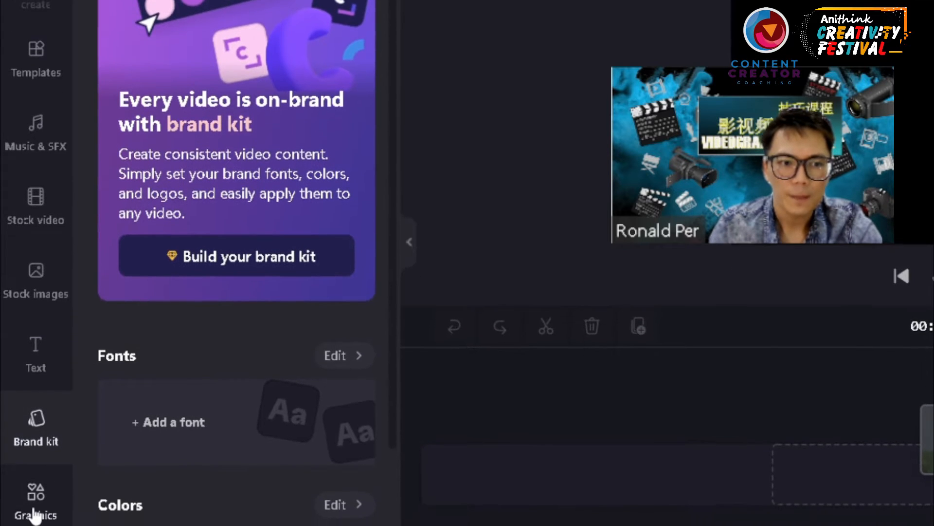
pyautogui.click(35, 513)
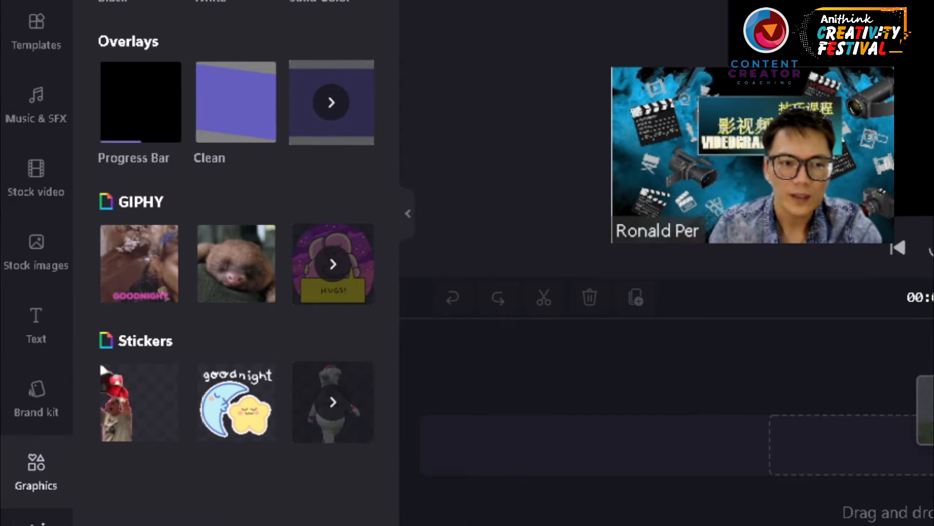
pyautogui.click(36, 517)
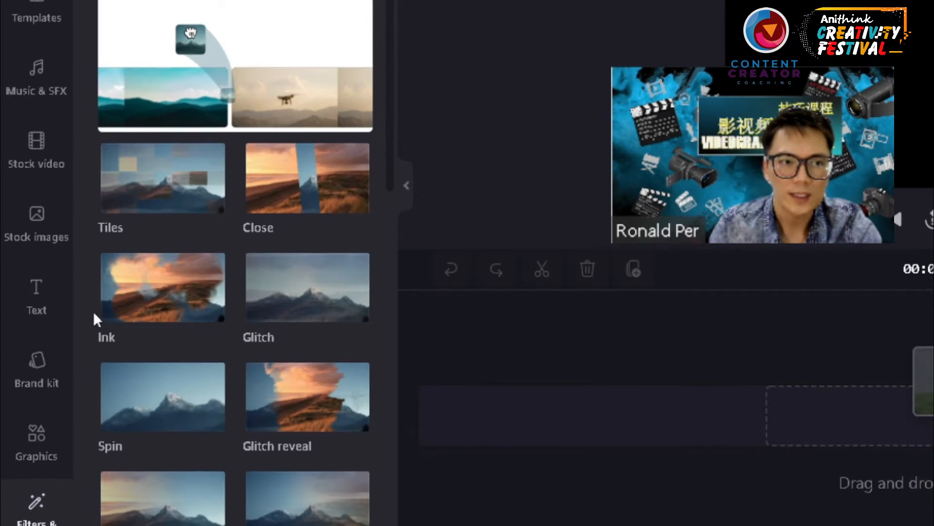
pyautogui.click(37, 4)
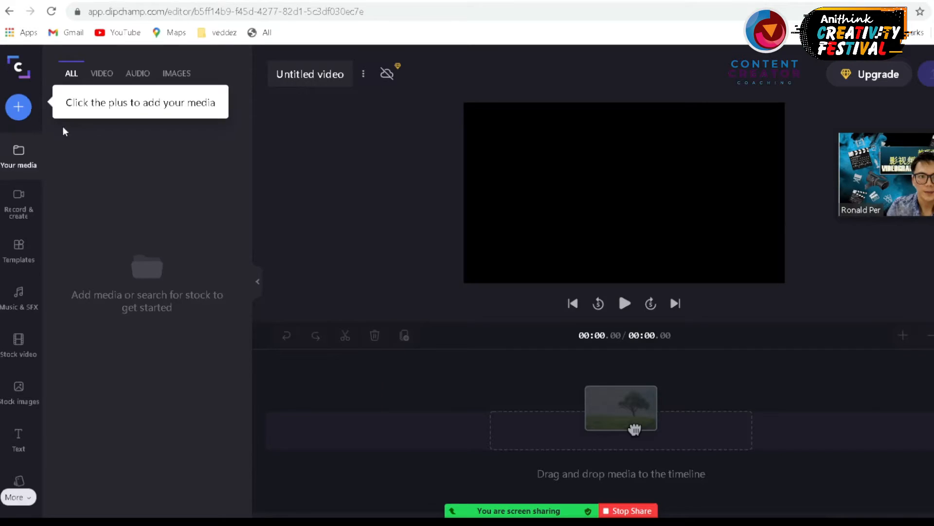
# - Import the My Comic P01 images from the Panel 01 folder inside anithink > animation slide on drive D into the project media
pyautogui.click(18, 107)
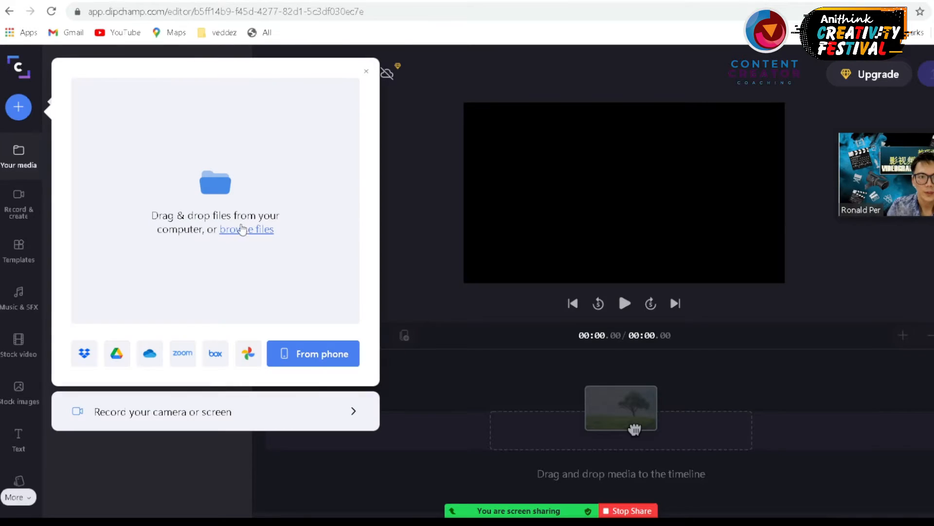
pyautogui.click(366, 74)
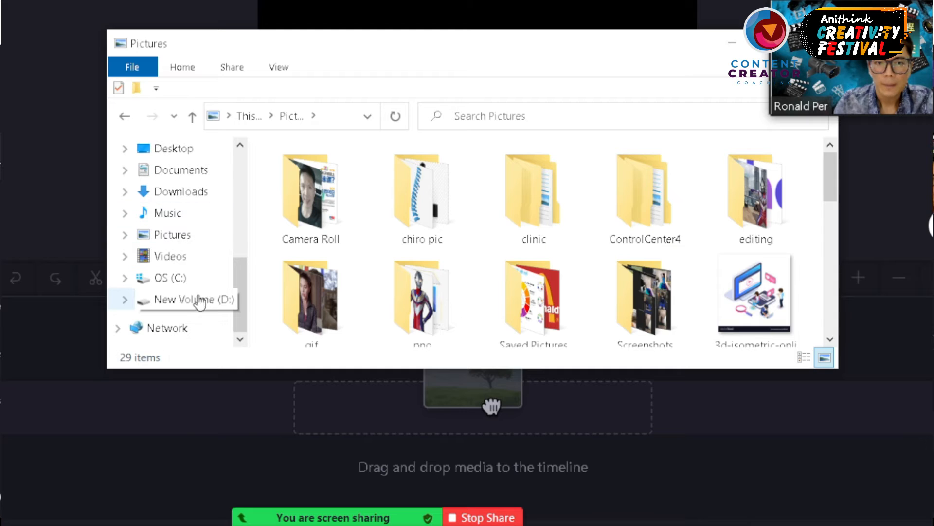
pyautogui.click(199, 301)
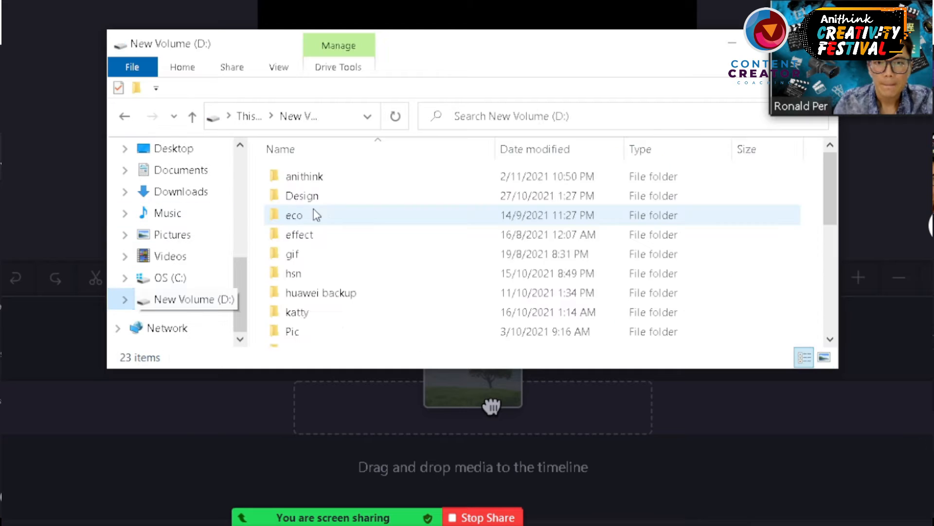
pyautogui.doubleClick(319, 183)
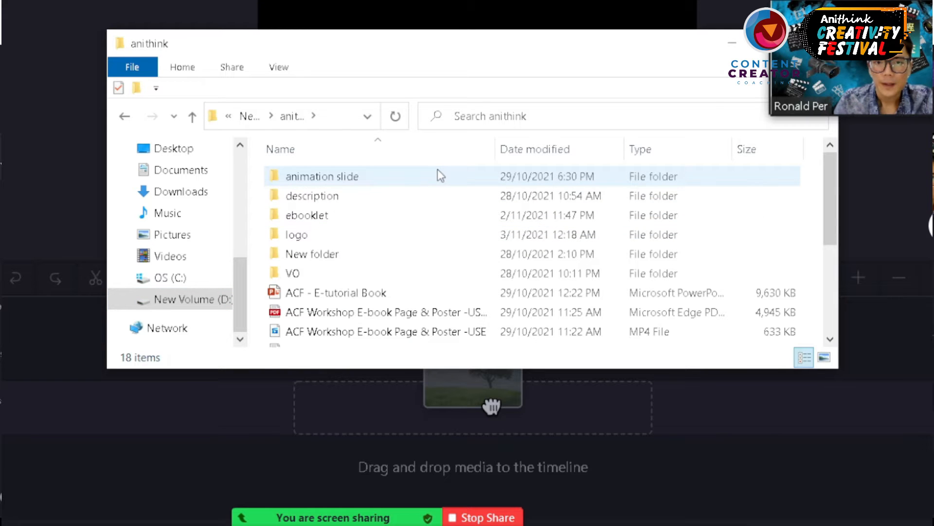
pyautogui.doubleClick(434, 173)
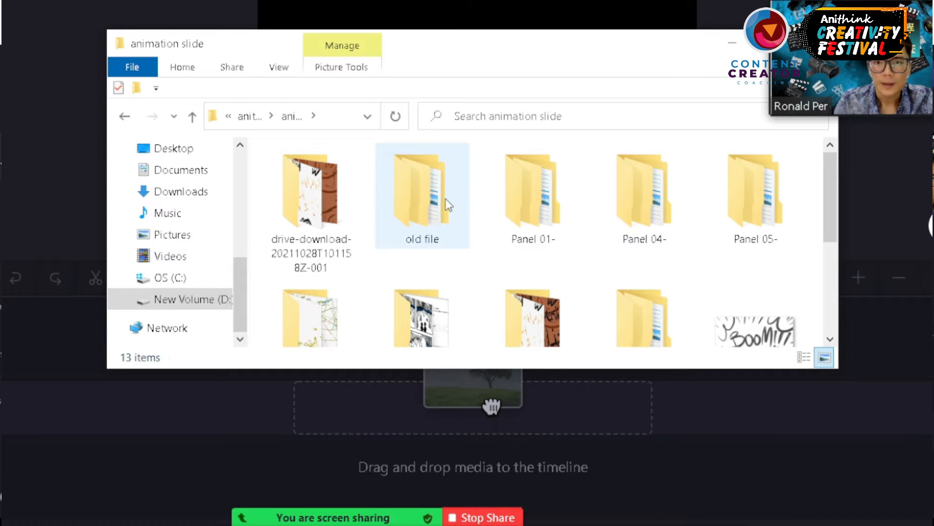
pyautogui.doubleClick(507, 202)
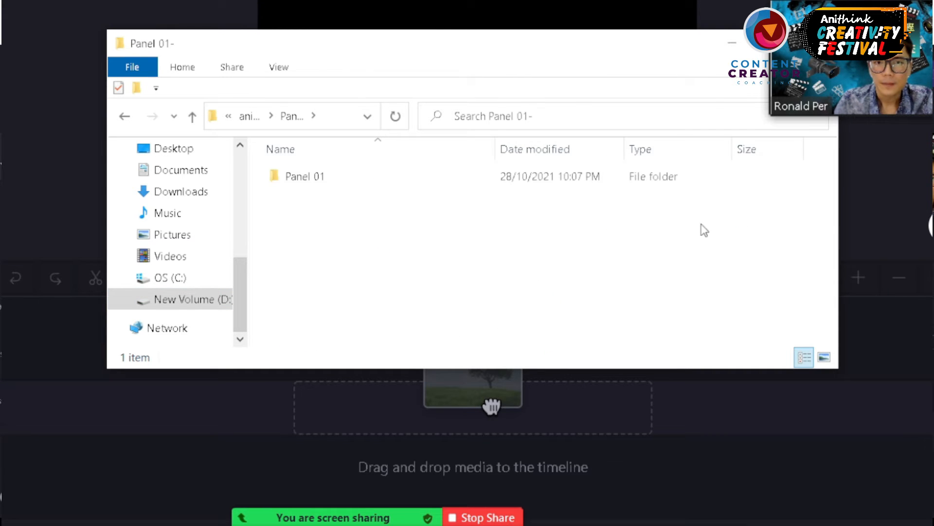
pyautogui.doubleClick(668, 181)
pyautogui.moveTo(761, 342); pyautogui.dragTo(91, 175)
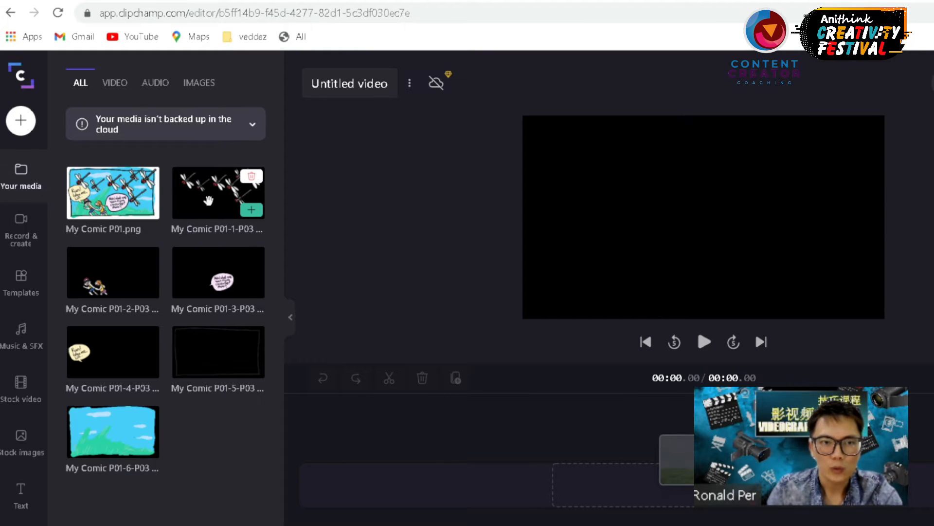
# - Place the My Comic P01-2 Max and Liz picture on the timeline with the P01-3 speech bubble on a track above it
pyautogui.moveTo(207, 201); pyautogui.dragTo(202, 177)
pyautogui.moveTo(125, 284); pyautogui.dragTo(336, 506)
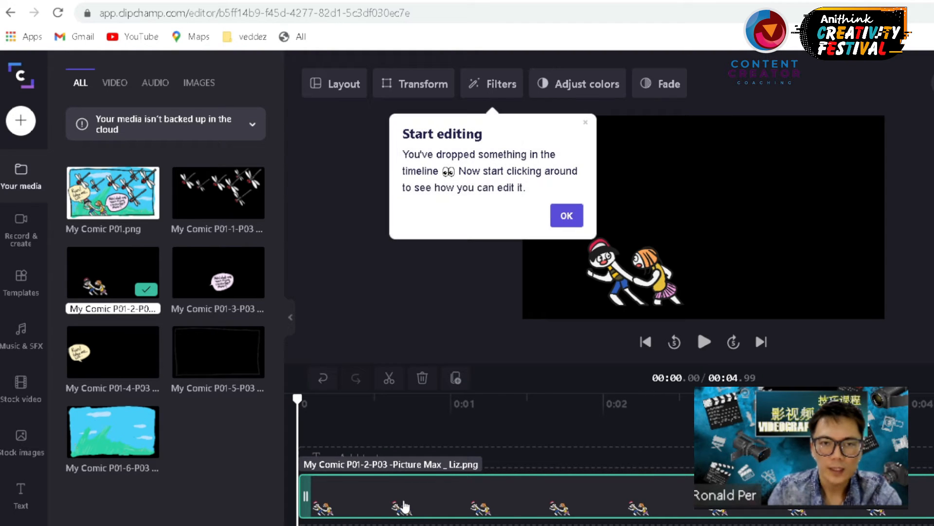
pyautogui.click(567, 215)
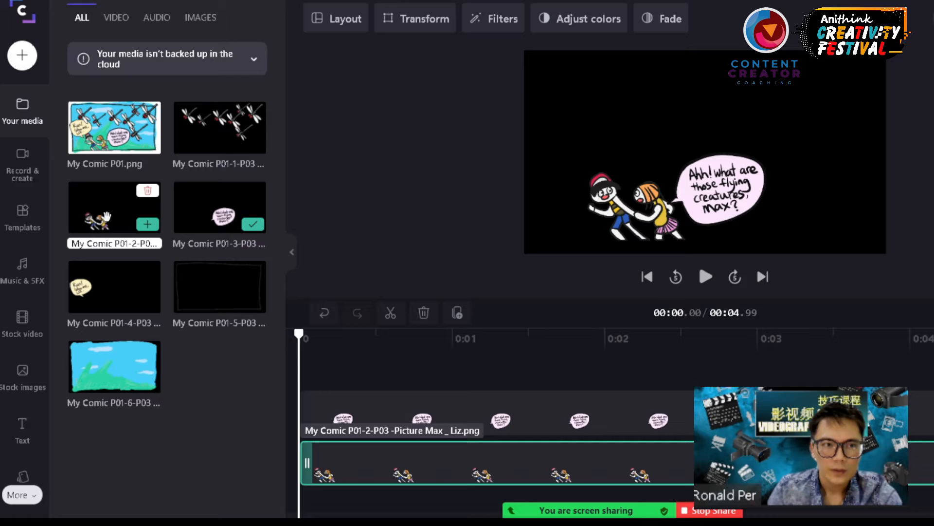
pyautogui.moveTo(107, 216); pyautogui.dragTo(325, 479)
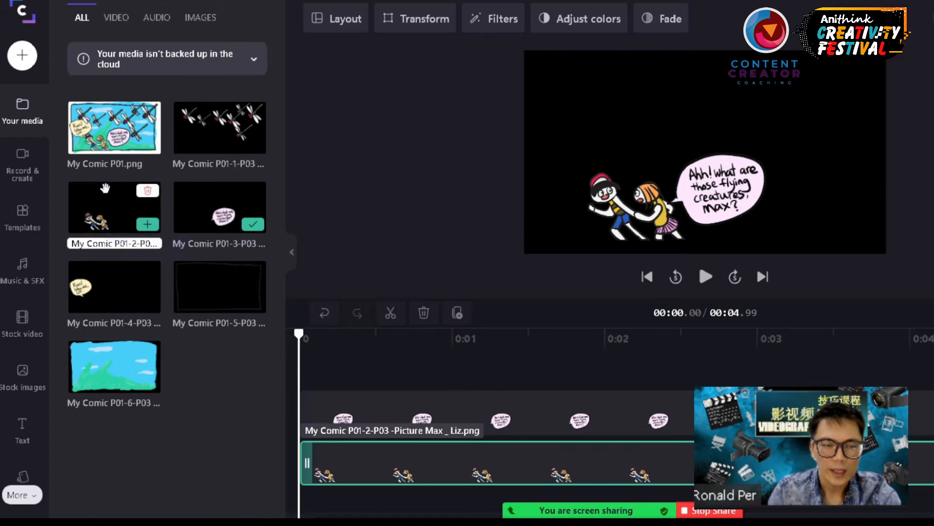
pyautogui.moveTo(207, 213); pyautogui.dragTo(349, 412)
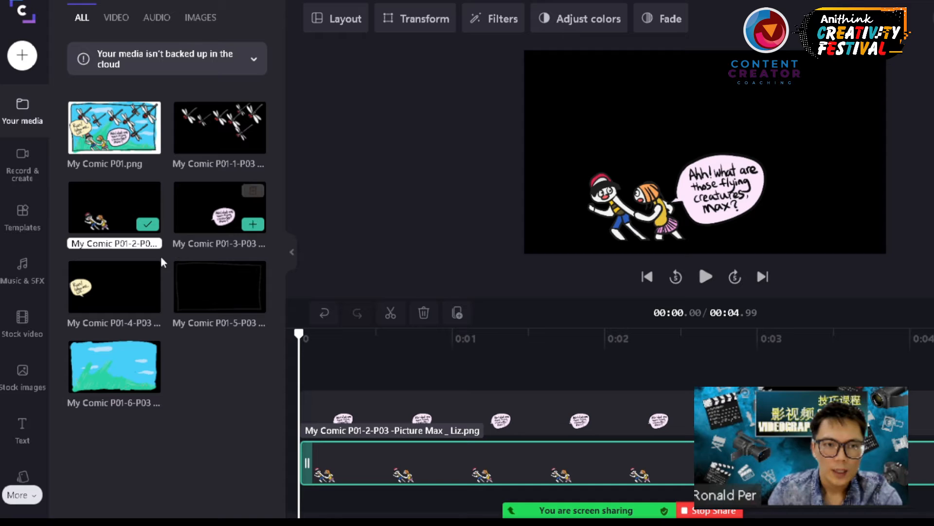
# - Add the My Comic P01-4 Text MAX bubble and the P01-1 dragonflies image on new tracks above the existing layers
pyautogui.moveTo(94, 288); pyautogui.dragTo(409, 360)
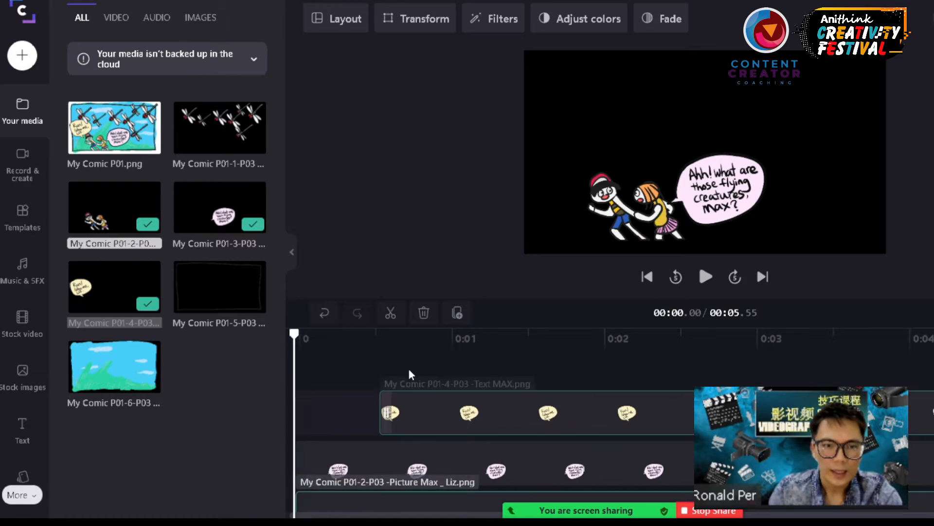
pyautogui.scroll(-2, 396, 409)
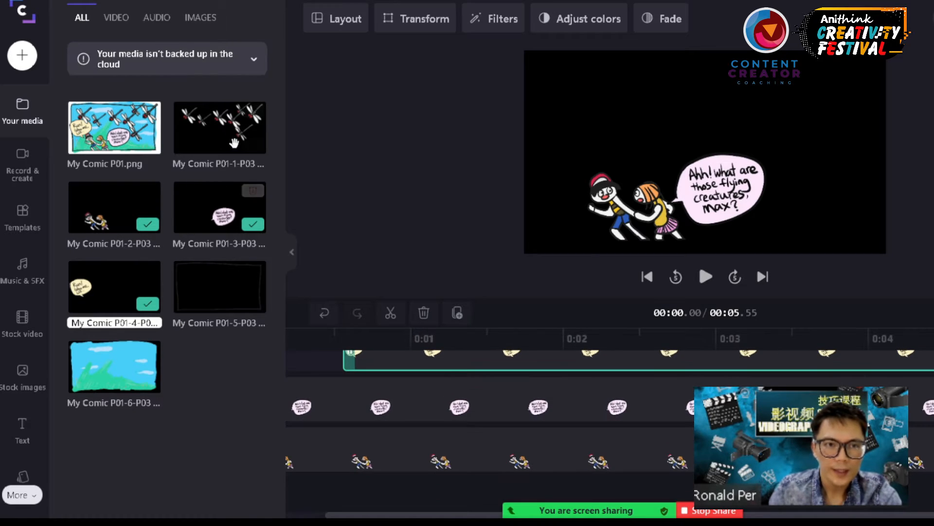
pyautogui.moveTo(220, 127); pyautogui.dragTo(229, 322)
pyautogui.scroll(2, 351, 416)
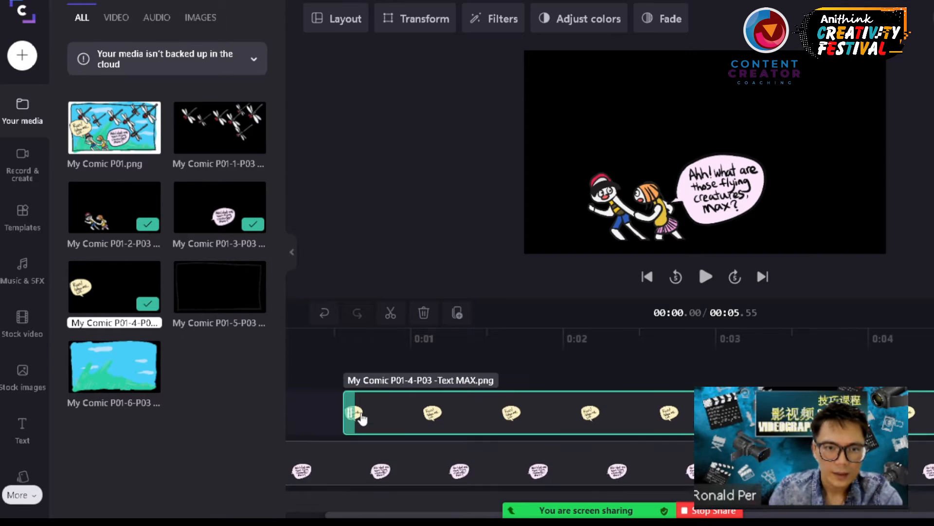
pyautogui.moveTo(212, 141); pyautogui.dragTo(453, 378)
pyautogui.scroll(-3, 407, 389)
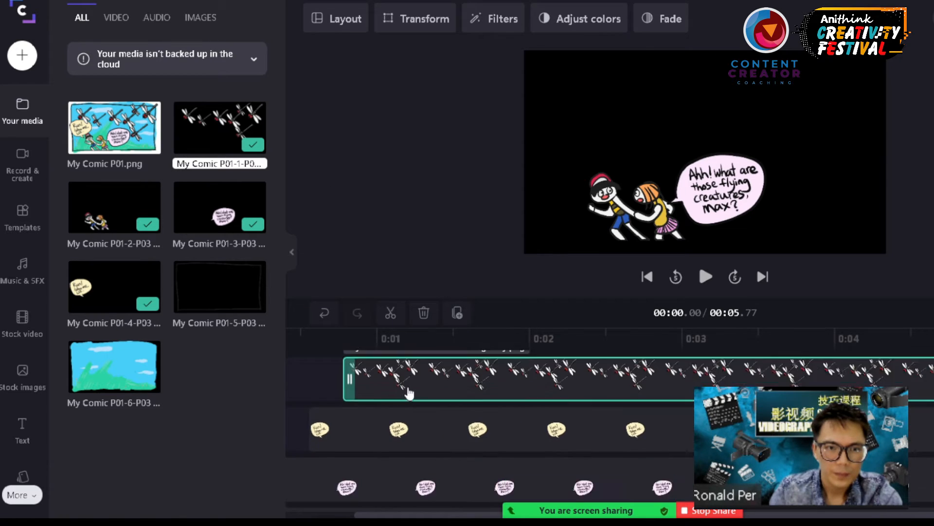
# - Line up the comic layers at the start of the timeline, with the P01-6 background image on the lowest track
pyautogui.click(365, 366)
pyautogui.scroll(3, 372, 379)
pyautogui.click(367, 434)
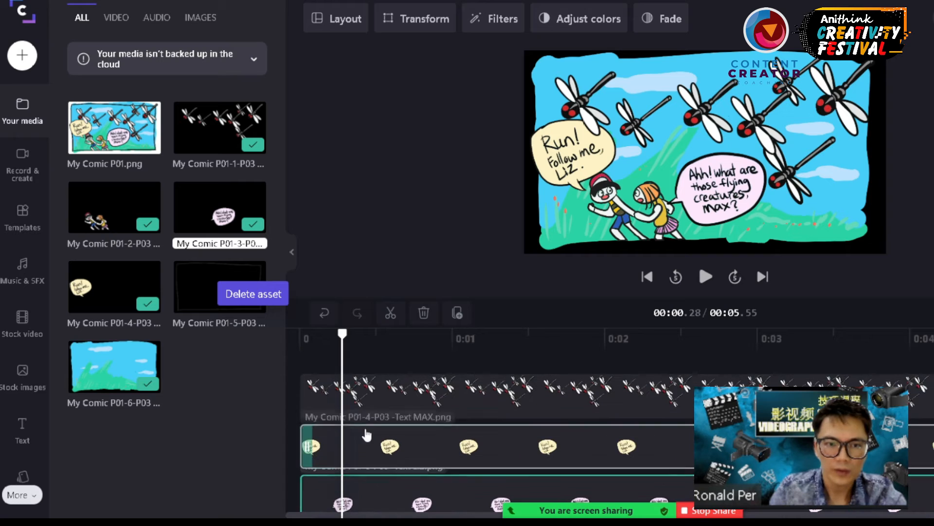
pyautogui.click(372, 408)
pyautogui.scroll(-2, 375, 402)
pyautogui.scroll(-1, 376, 402)
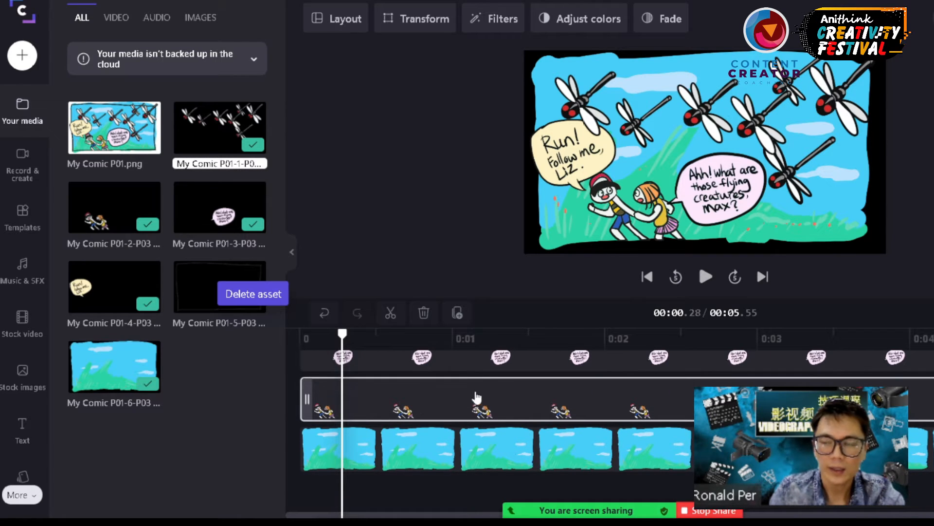
# - Return the playhead to the timeline's start and trim the end of the background clip to about 2 seconds
pyautogui.moveTo(342, 334); pyautogui.dragTo(271, 340)
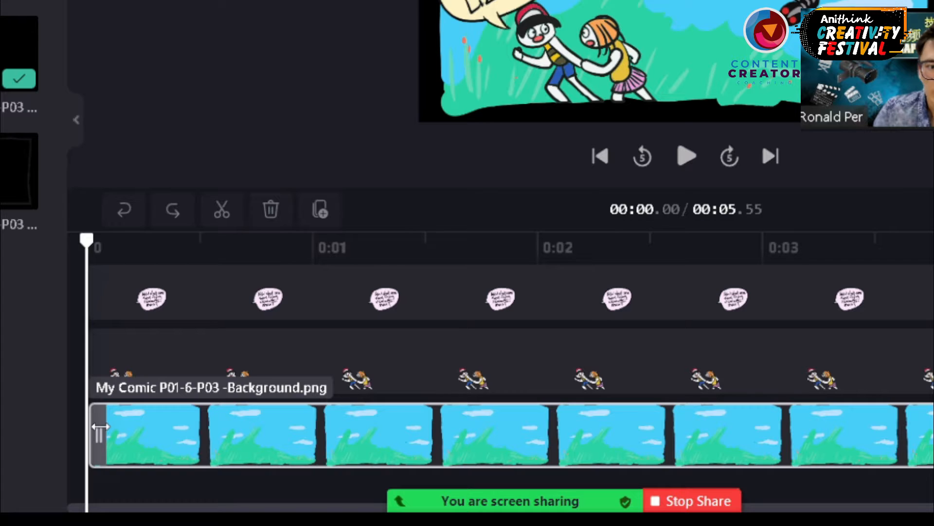
pyautogui.click(128, 436)
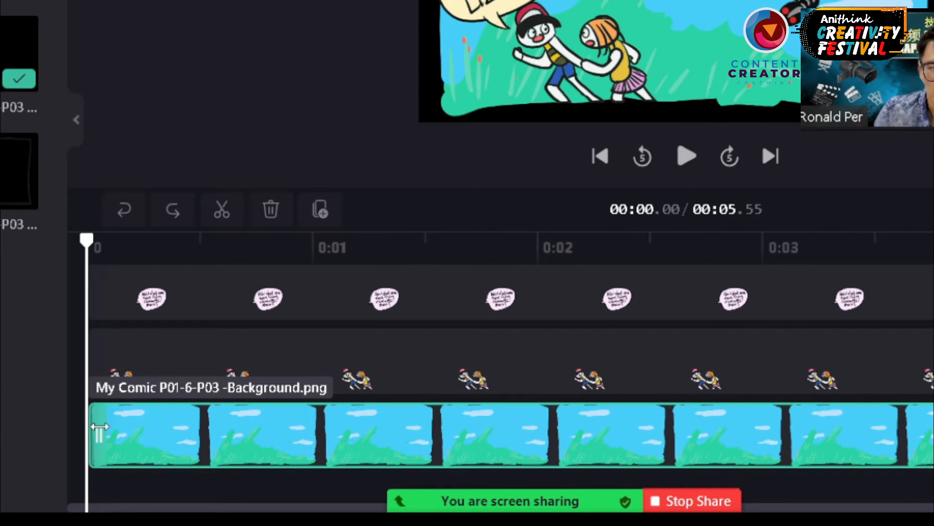
pyautogui.moveTo(135, 421); pyautogui.dragTo(93, 409)
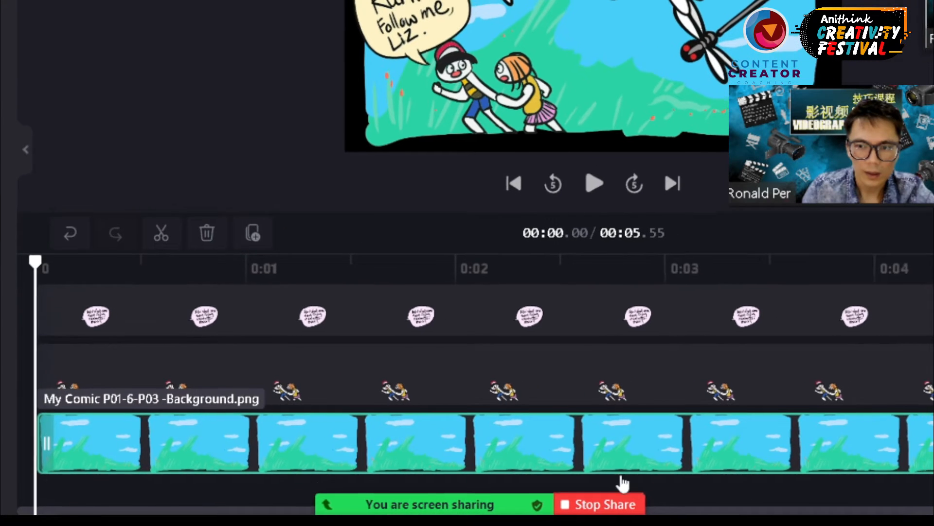
pyautogui.moveTo(928, 440); pyautogui.dragTo(414, 436)
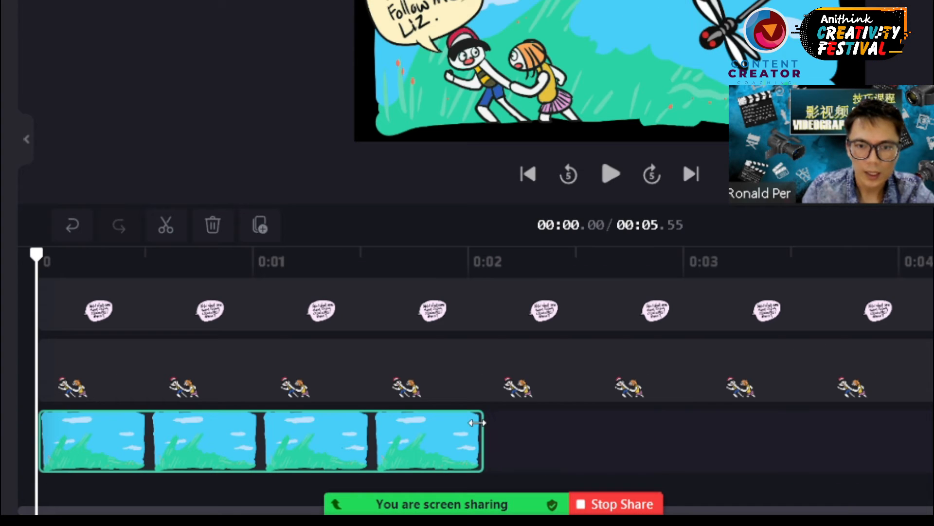
# - Stretch the end of the P01-6 background clip past the 4-second mark
pyautogui.moveTo(477, 422); pyautogui.dragTo(824, 451)
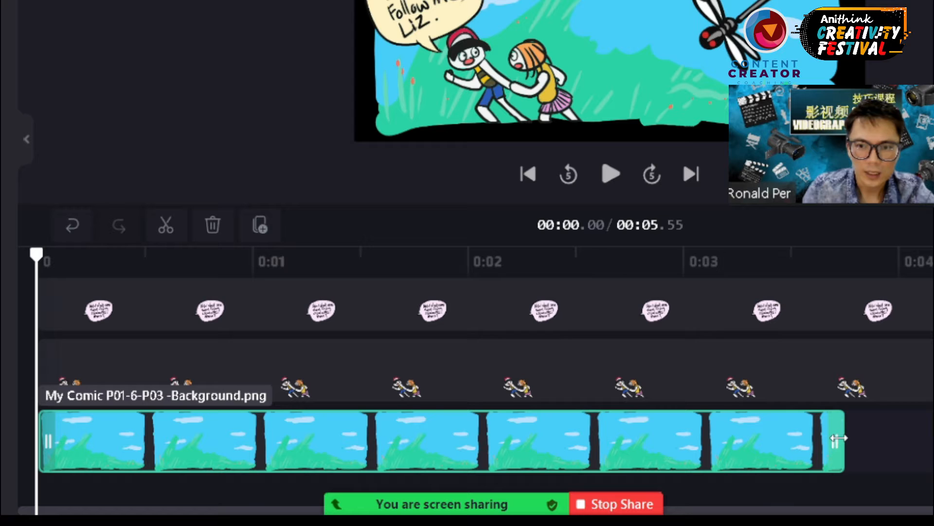
pyautogui.moveTo(839, 438); pyautogui.dragTo(867, 436)
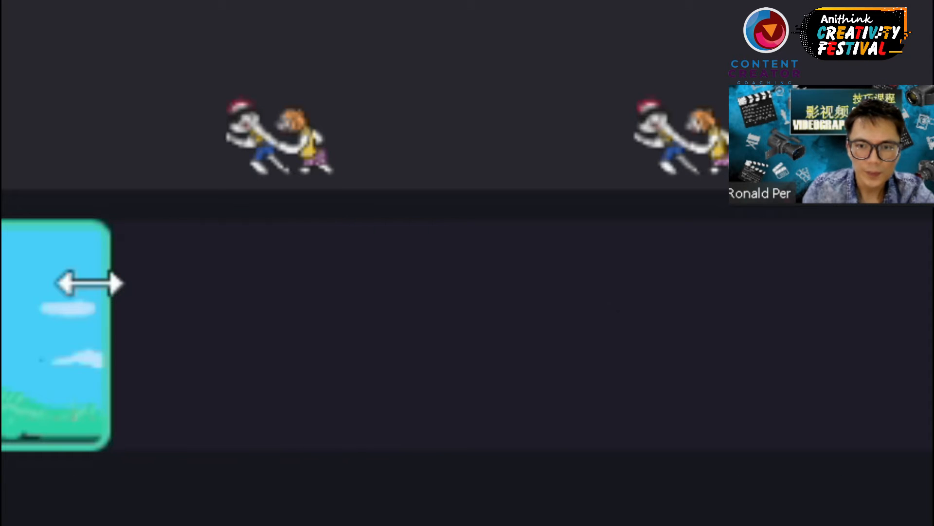
pyautogui.moveTo(740, 318); pyautogui.dragTo(932, 292)
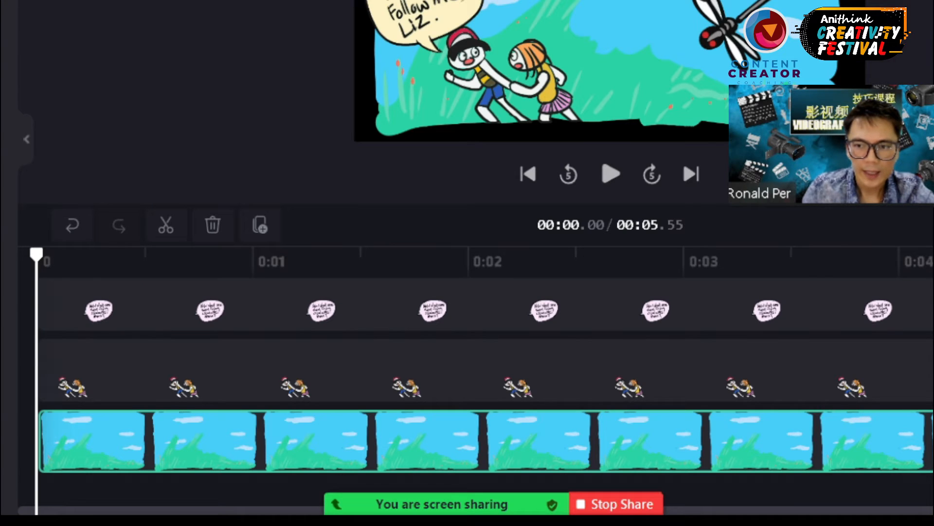
pyautogui.moveTo(932, 433); pyautogui.dragTo(857, 438)
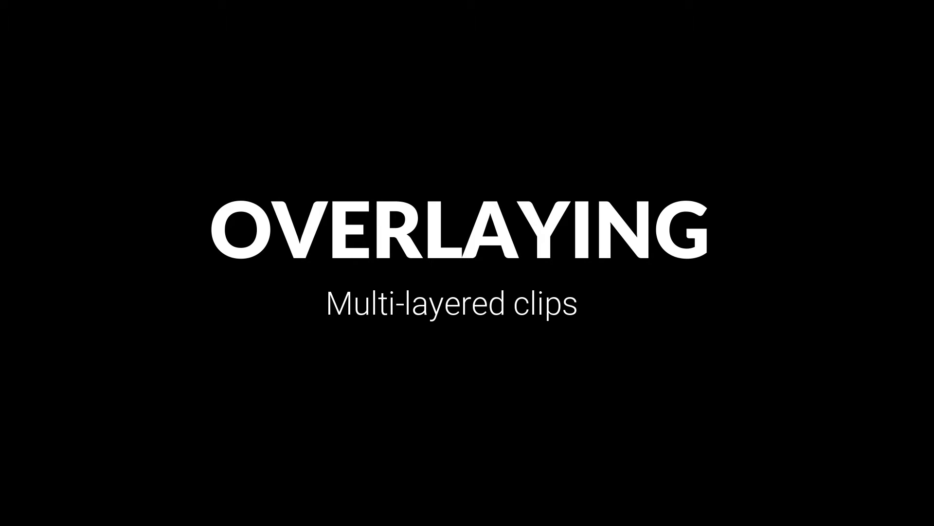
# - Remove the P01-2 Max and Liz clip and the dragonfly clip from the tracks above the background
pyautogui.scroll(3, 541, 439)
pyautogui.scroll(-3, 469, 467)
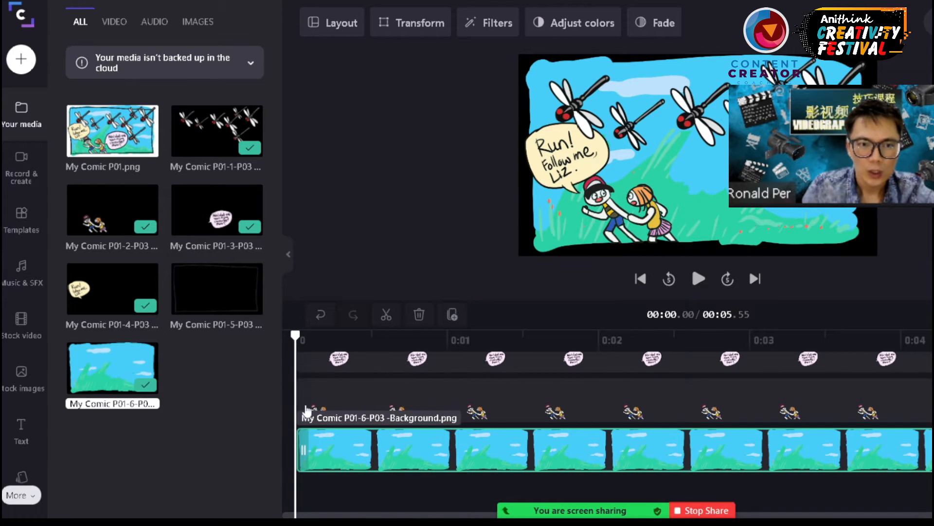
pyautogui.click(319, 386)
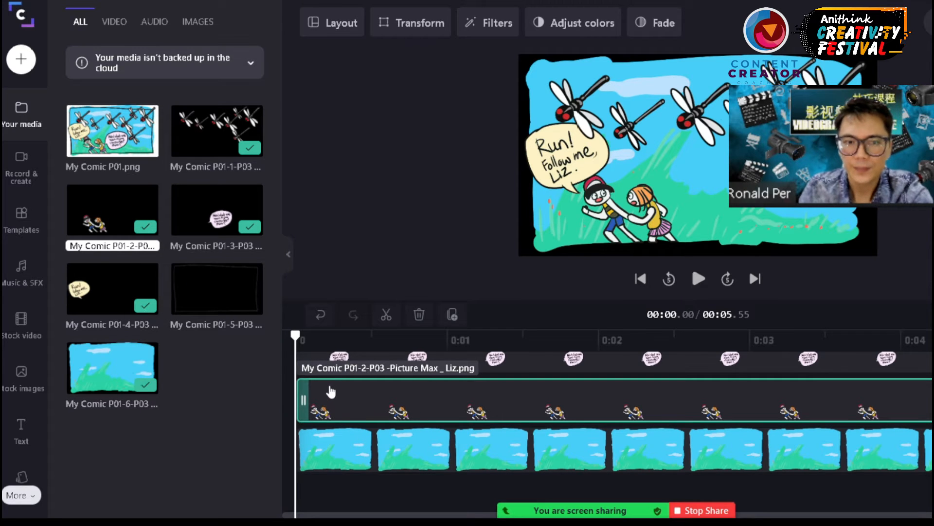
pyautogui.press('Delete')
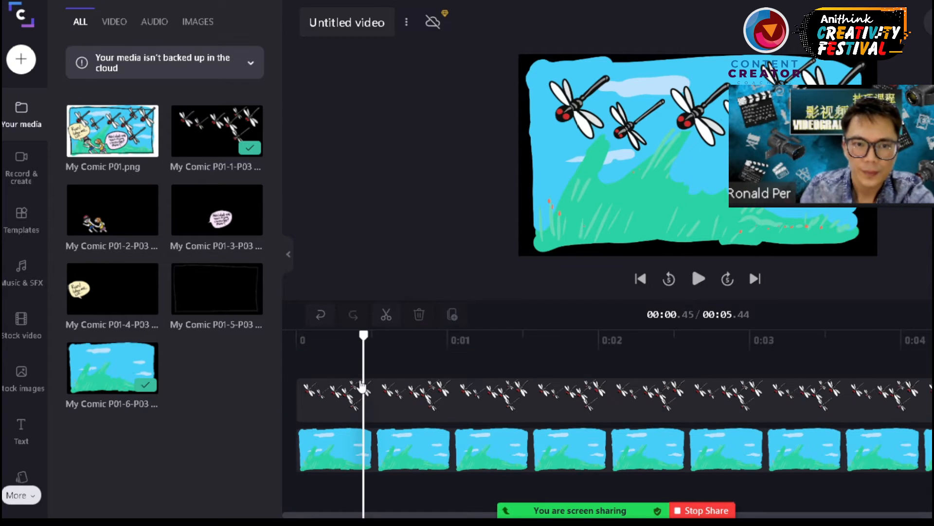
pyautogui.click(365, 386)
pyautogui.press('Delete')
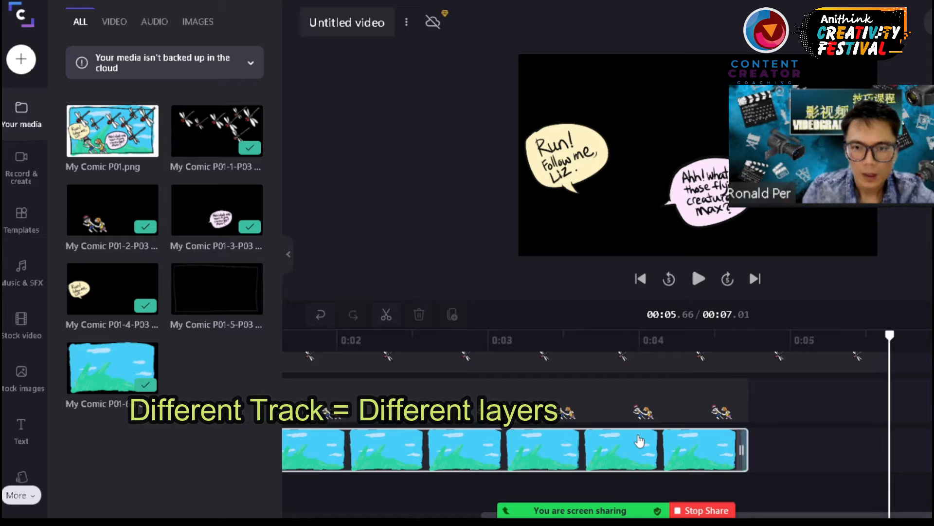
# - Examine the track order of the background, Max and Liz, dragonfly and speech bubble clips, selecting them in turn
pyautogui.click(639, 441)
pyautogui.click(661, 413)
pyautogui.click(700, 368)
pyautogui.scroll(3, 723, 380)
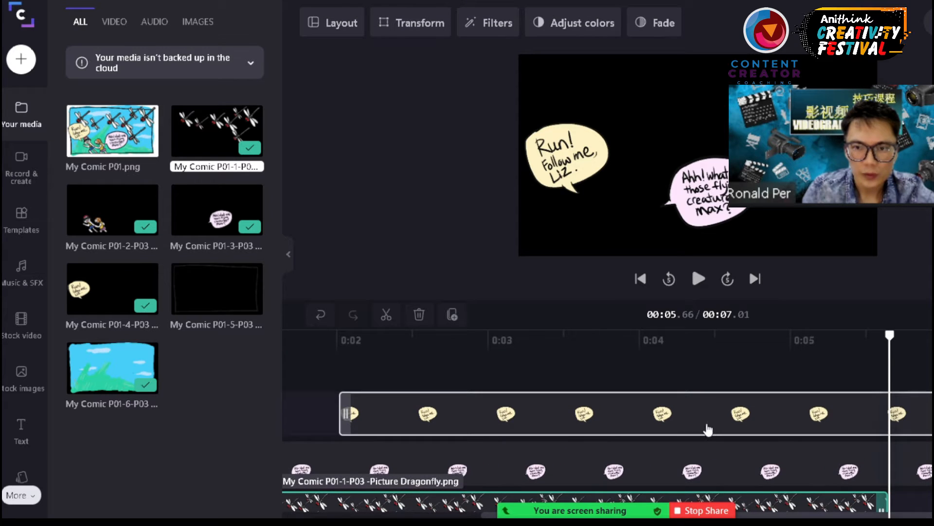
pyautogui.click(689, 457)
pyautogui.click(691, 431)
pyautogui.scroll(-2, 694, 429)
pyautogui.scroll(-3, 694, 429)
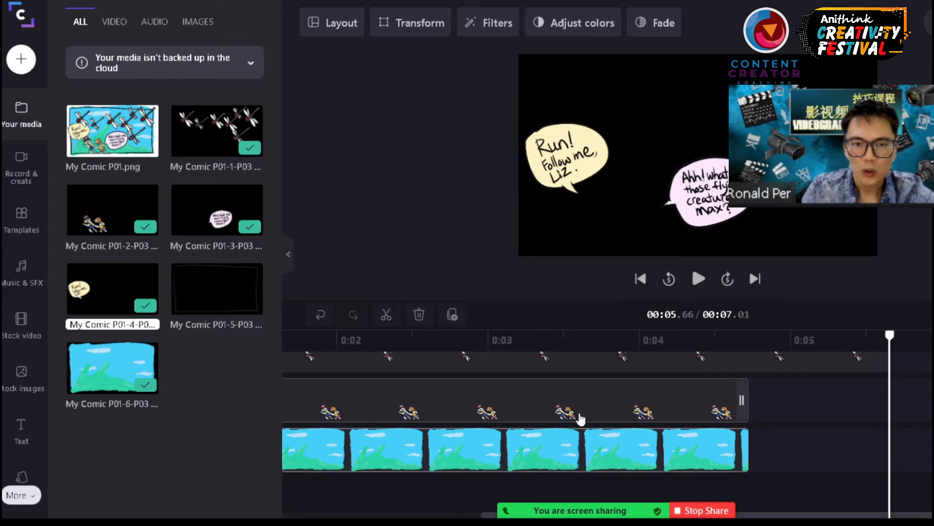
pyautogui.click(579, 409)
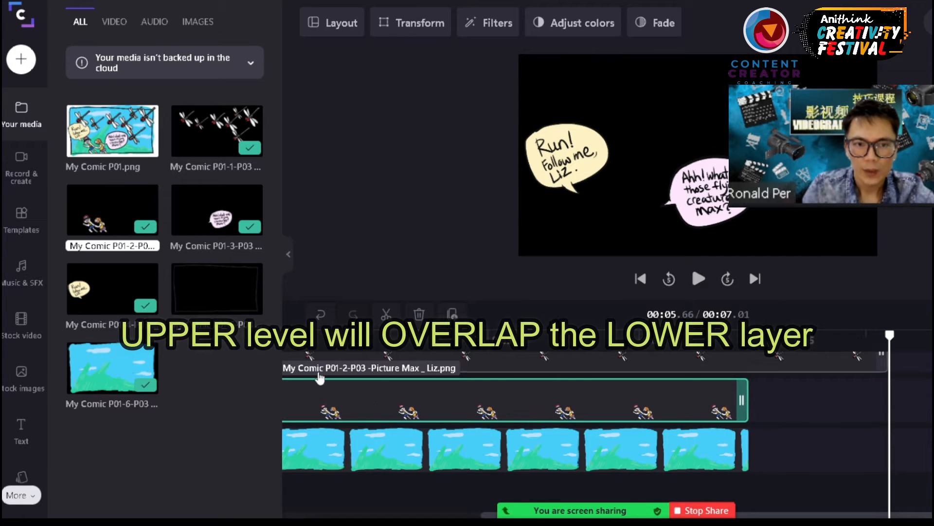
# - Move the playhead back to the timeline's start and scrub forward to preview the staggered layers
pyautogui.click(304, 340)
pyautogui.moveTo(304, 341); pyautogui.dragTo(255, 355)
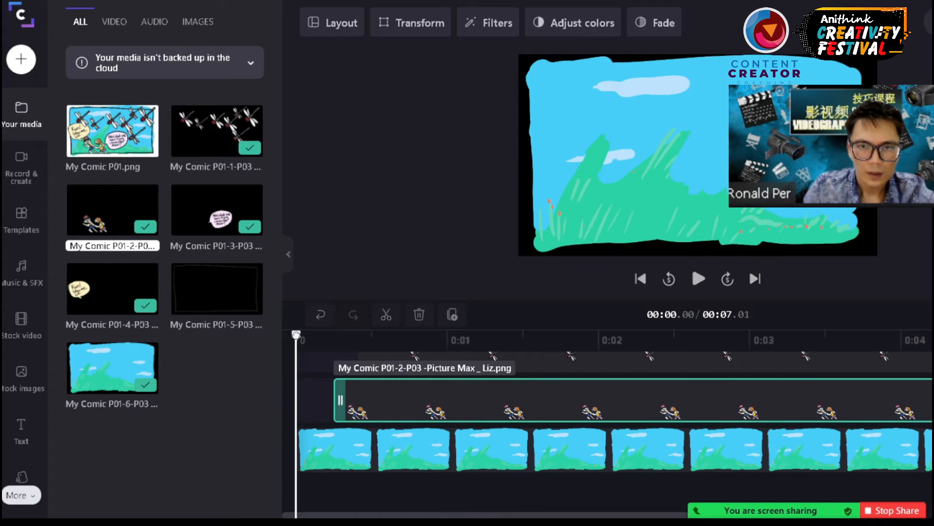
pyautogui.moveTo(296, 335); pyautogui.dragTo(427, 371)
pyautogui.click(307, 412)
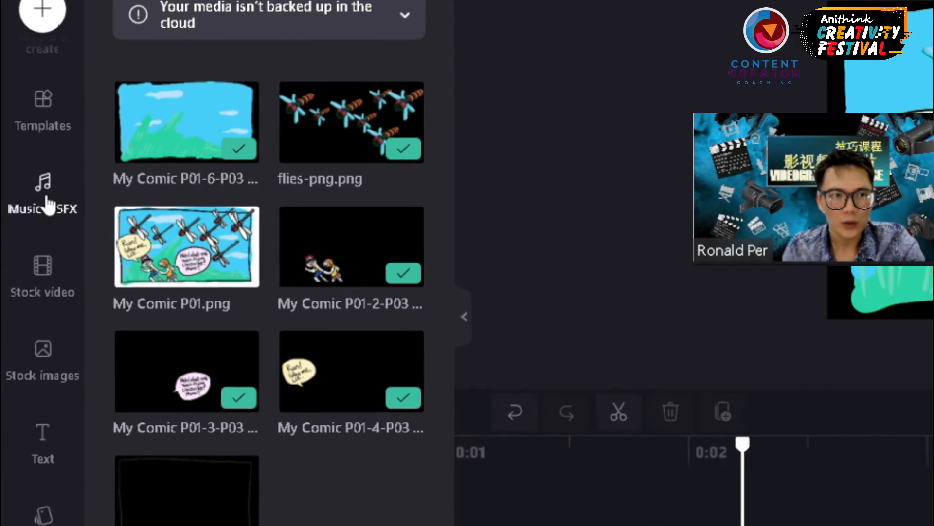
# - Open the stock music and sound effects library and look through its audio categories
pyautogui.click(43, 201)
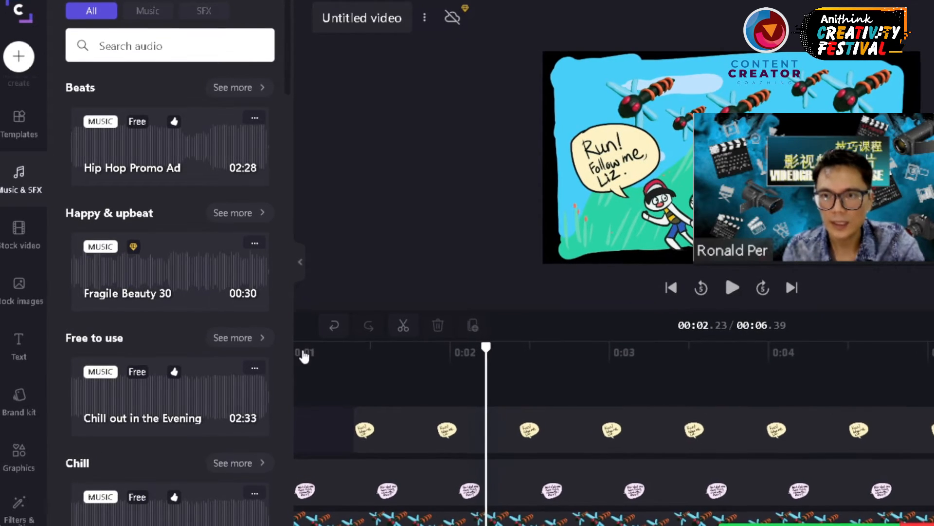
pyautogui.scroll(-2, 224, 336)
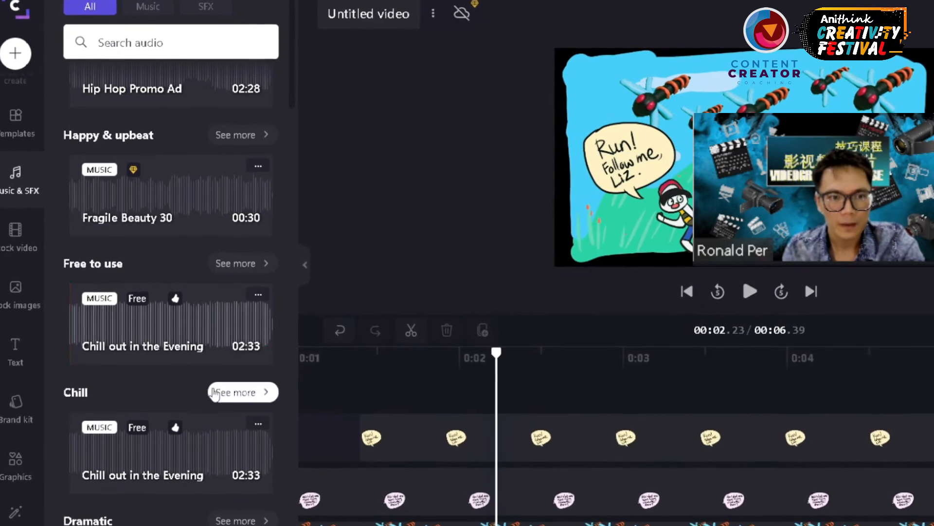
pyautogui.scroll(2, 182, 365)
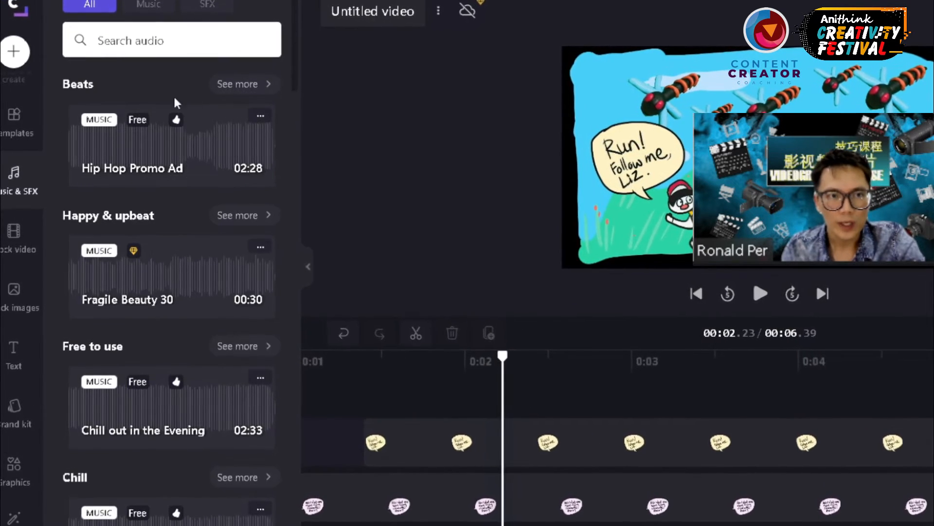
# - Import the Maz & Liz Voice Over and Maz & Liz Music Background audio files from the VO folder
pyautogui.moveTo(397, 525)
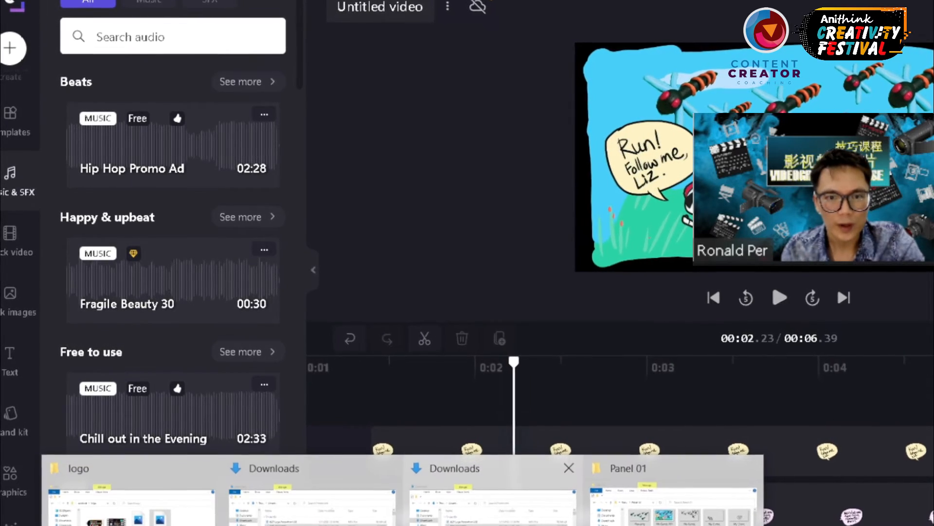
pyautogui.click(489, 502)
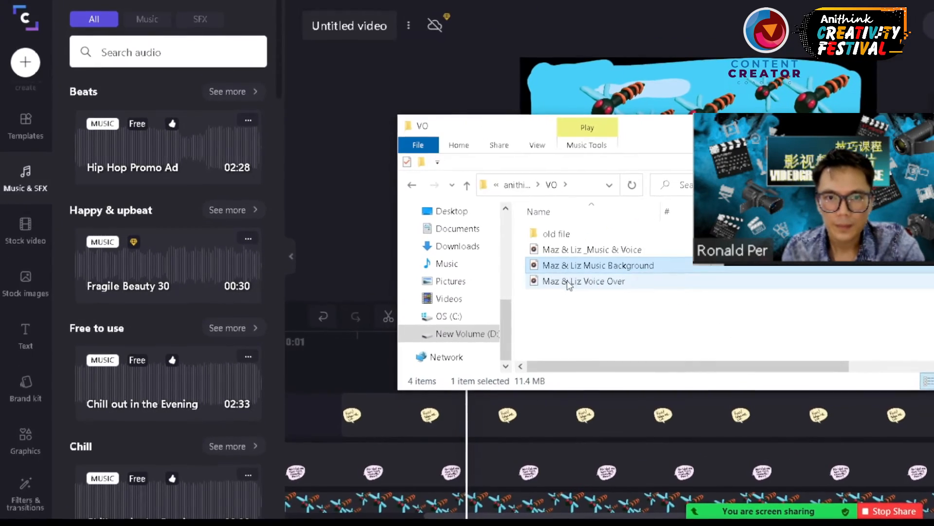
pyautogui.moveTo(568, 281); pyautogui.dragTo(231, 267)
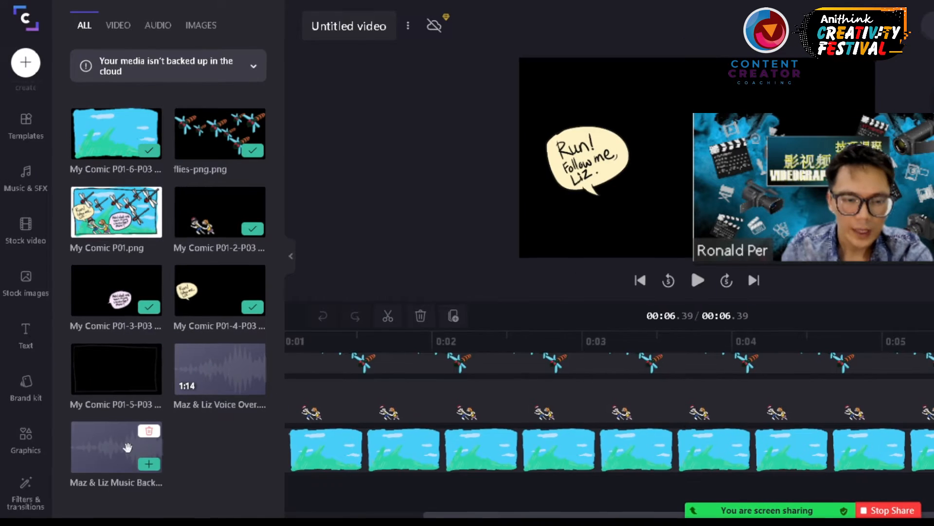
# - Place the Maz & Liz Music Background audio on a track below all images and play the opening seconds from the start
pyautogui.moveTo(127, 449)
pyautogui.mouseDown()
pyautogui.moveTo(162, 475)
pyautogui.moveTo(141, 472)
pyautogui.moveTo(227, 494)
pyautogui.moveTo(404, 509)
pyautogui.moveTo(334, 511)
pyautogui.mouseUp()
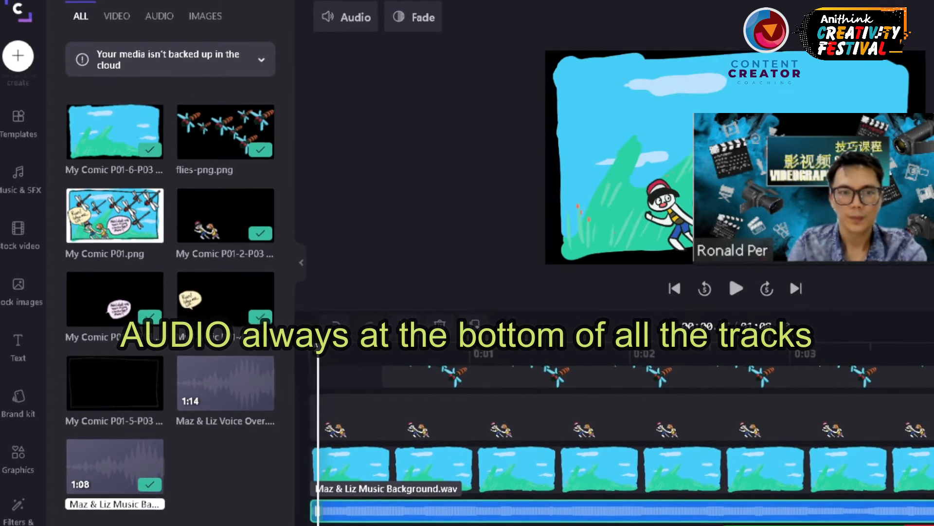
pyautogui.click(316, 351)
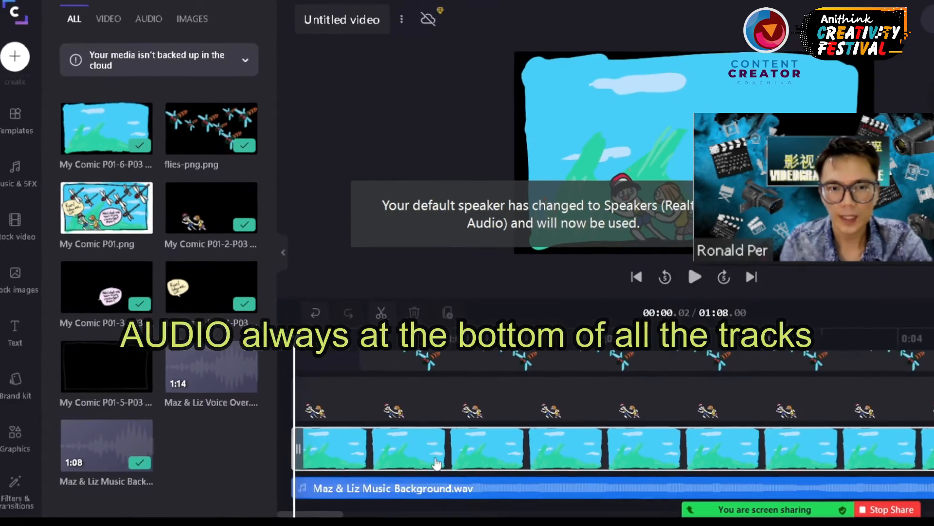
pyautogui.press('space')
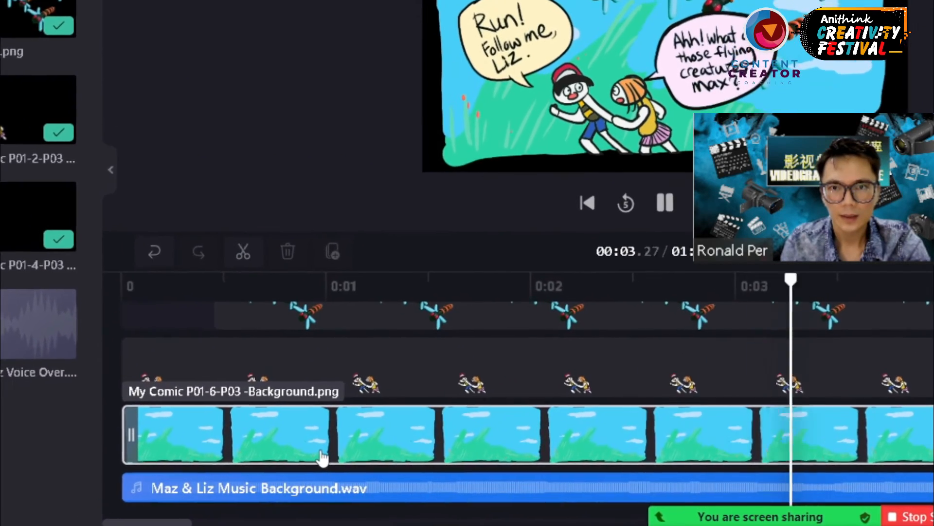
pyautogui.press('space')
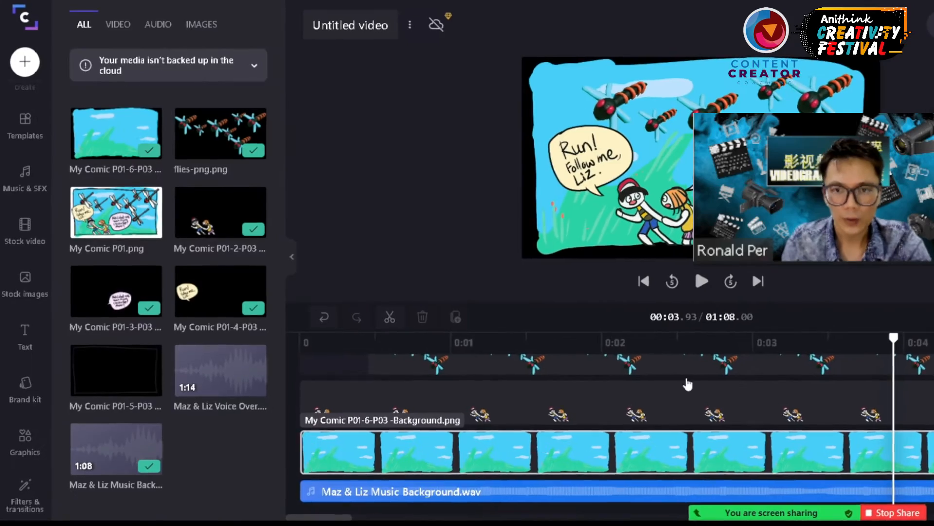
pyautogui.moveTo(894, 338); pyautogui.dragTo(343, 347)
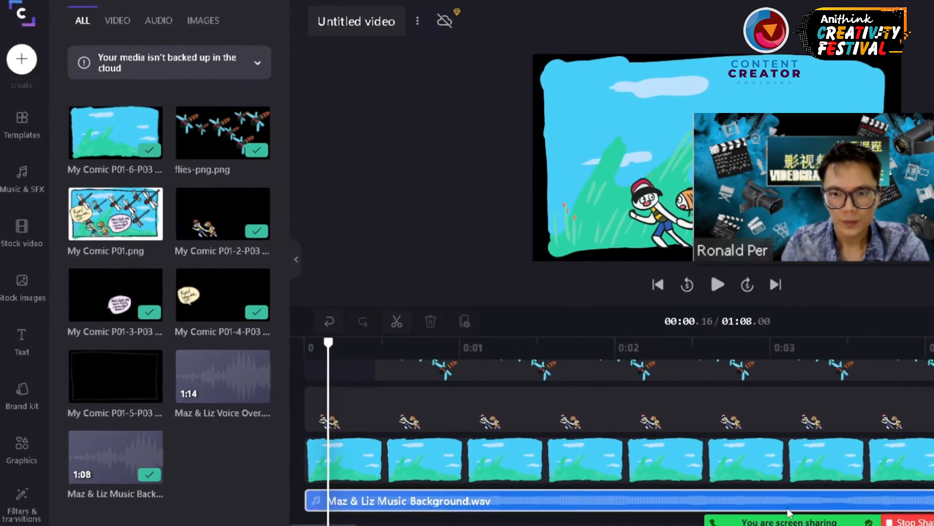
# - Import The Adventure of Max _ Liz -B-2-DragonFly image from the panel2 folder into the project media
pyautogui.moveTo(866, 525)
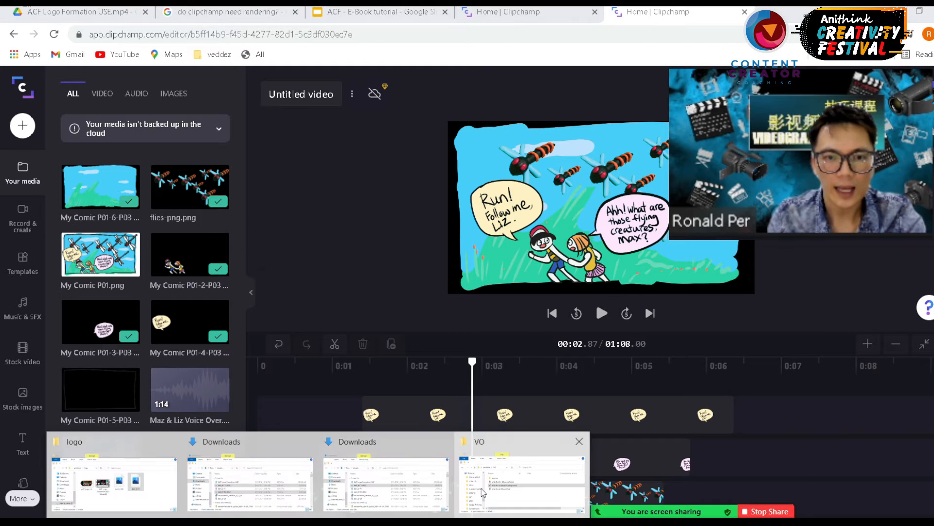
pyautogui.click(523, 470)
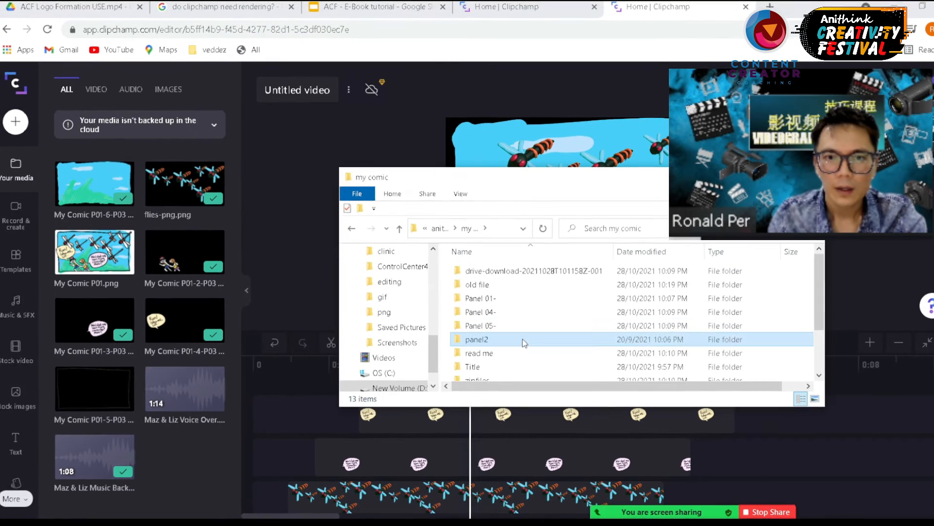
pyautogui.doubleClick(525, 340)
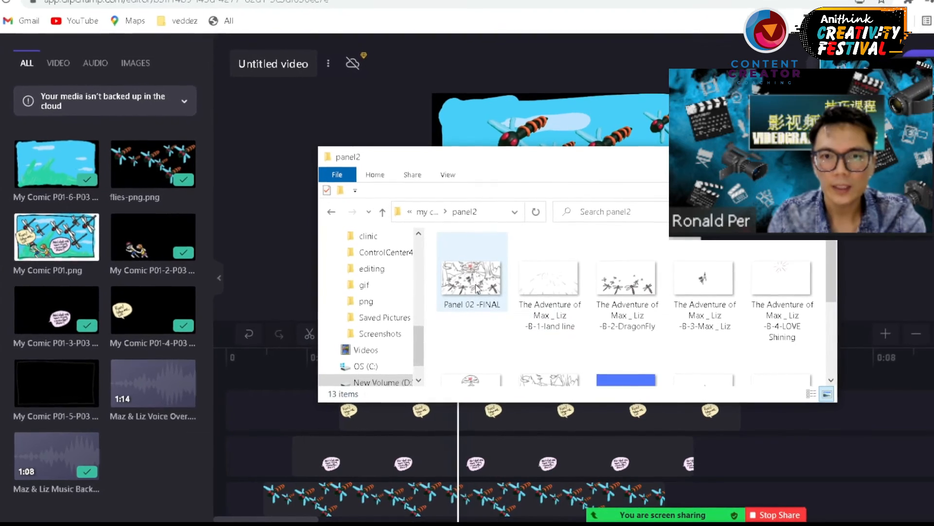
pyautogui.click(477, 288)
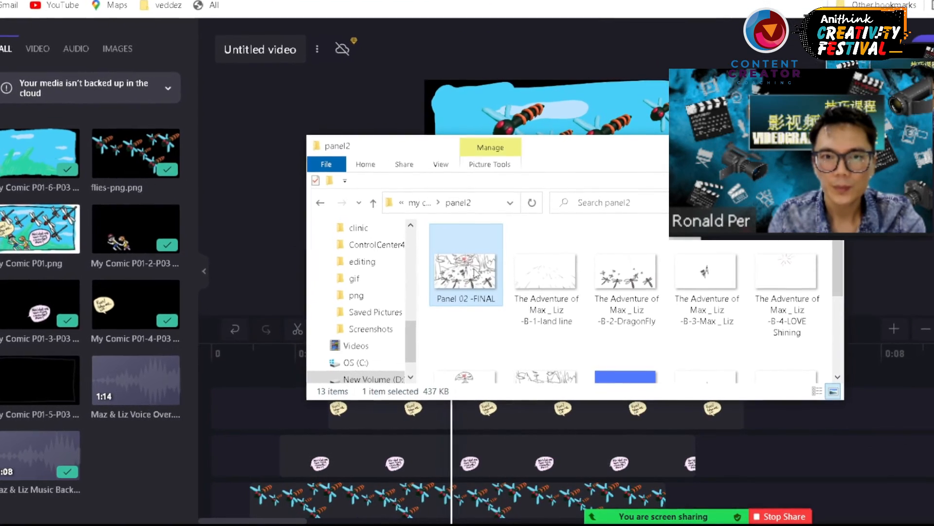
pyautogui.moveTo(637, 284); pyautogui.dragTo(179, 446)
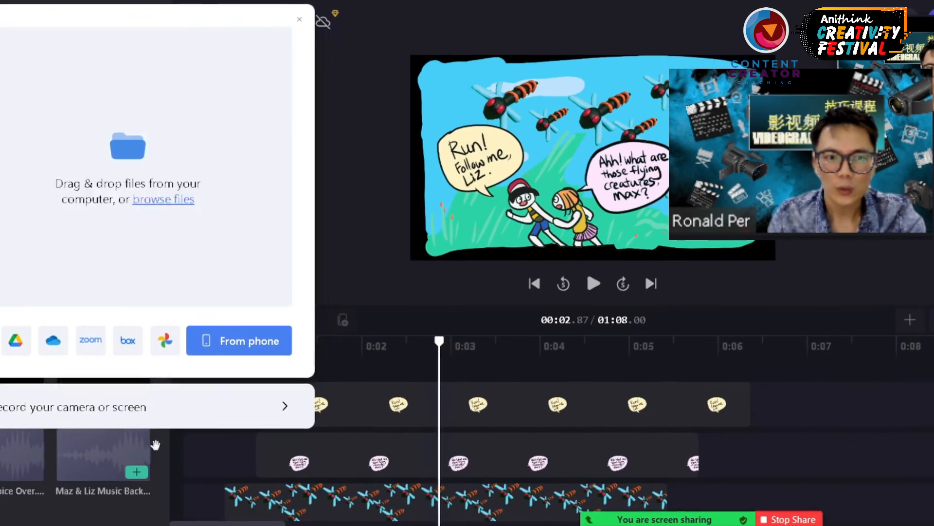
# - Place the B-2-DragonFly image directly after the pink speech bubble clip and shorten the Text MAX clip to end at about 5.4 seconds
pyautogui.moveTo(65, 453); pyautogui.dragTo(772, 465)
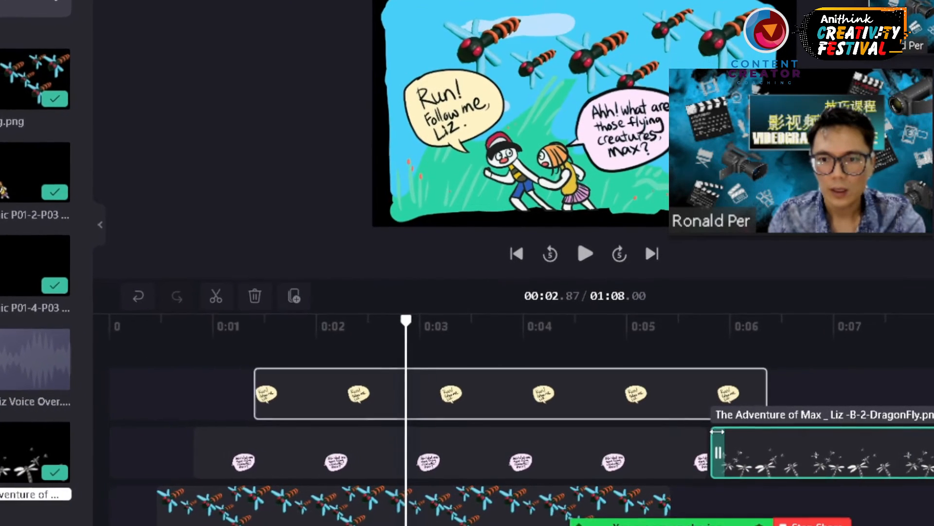
pyautogui.click(717, 323)
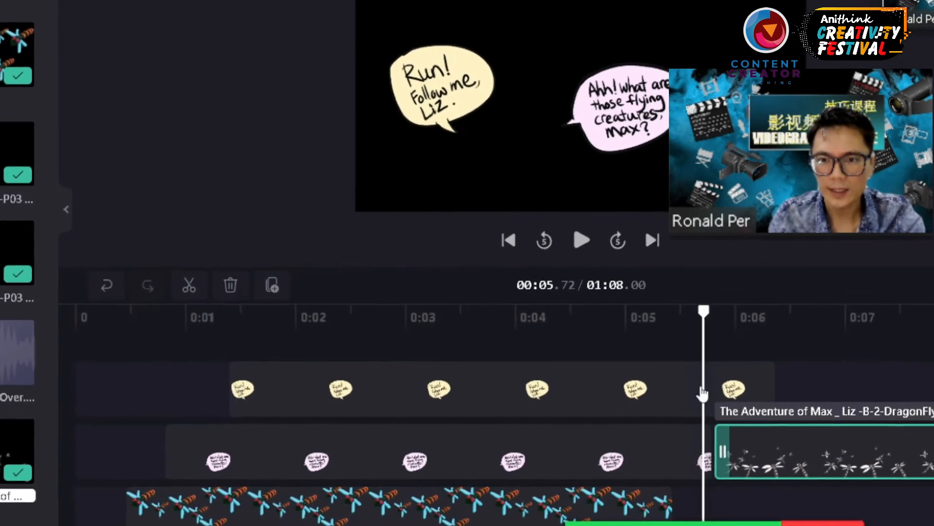
pyautogui.click(685, 449)
pyautogui.click(765, 463)
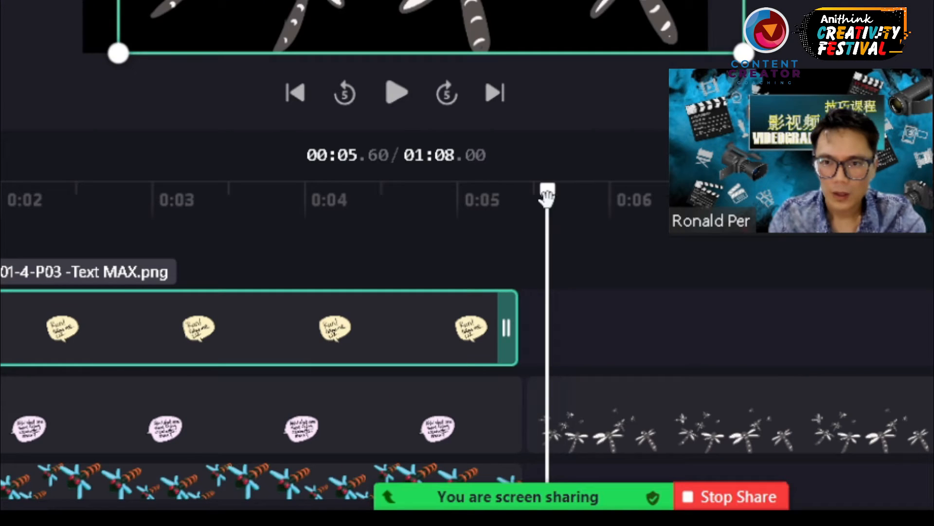
# - Extend the background clip to about 7.6 seconds and set the playhead to 00:05.44, where the first panel's layers end
pyautogui.moveTo(546, 196); pyautogui.dragTo(545, 236)
pyautogui.scroll(-6, 598, 417)
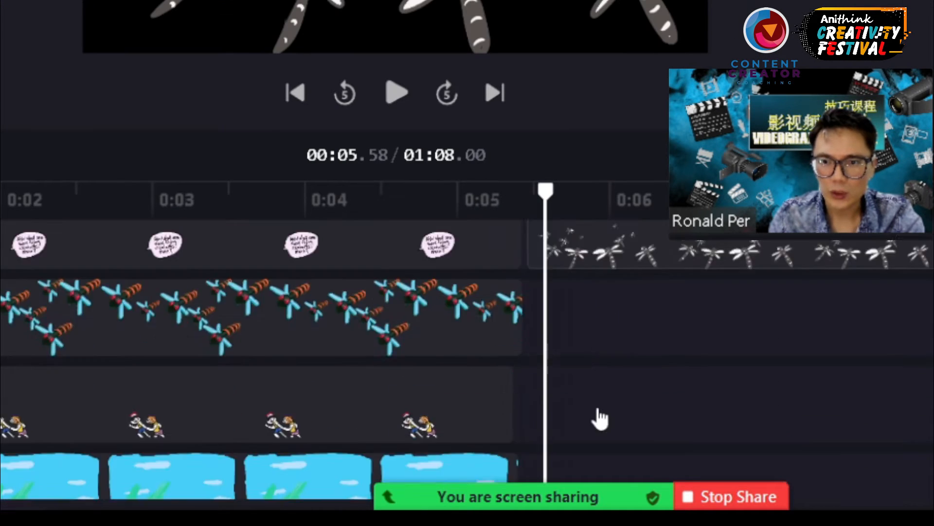
pyautogui.moveTo(511, 344); pyautogui.dragTo(852, 344)
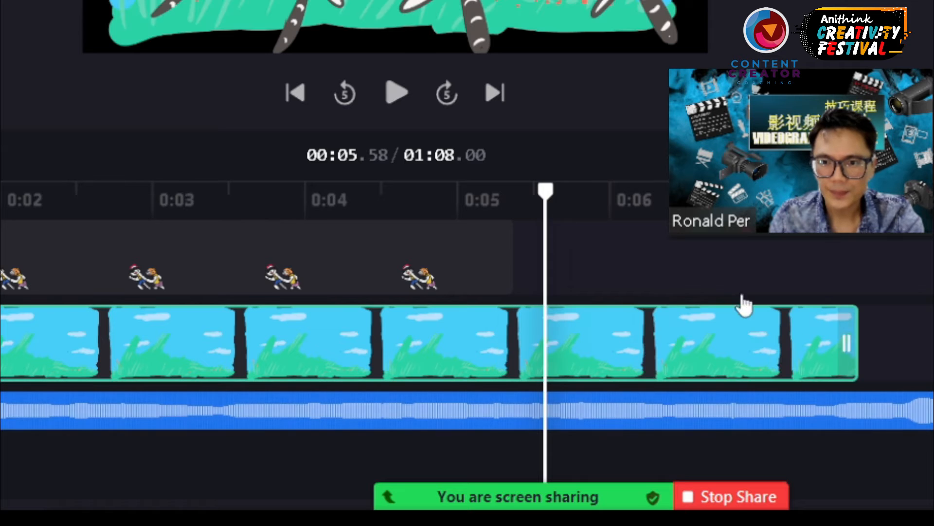
pyautogui.moveTo(547, 194); pyautogui.dragTo(521, 192)
pyautogui.scroll(3, 563, 258)
pyautogui.scroll(3, 564, 268)
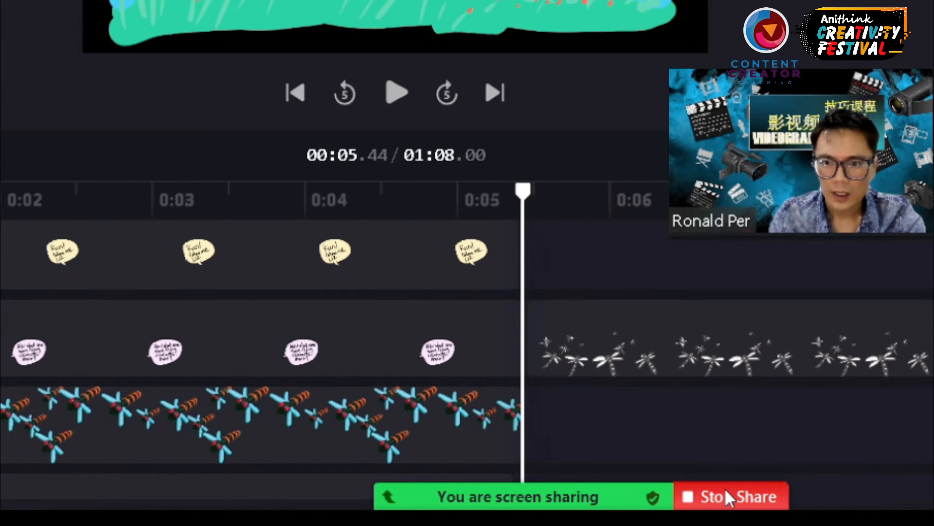
# - Add the Glitch reveal transition between the pink speech bubble clip and the dragonfly clip
pyautogui.click(606, 358)
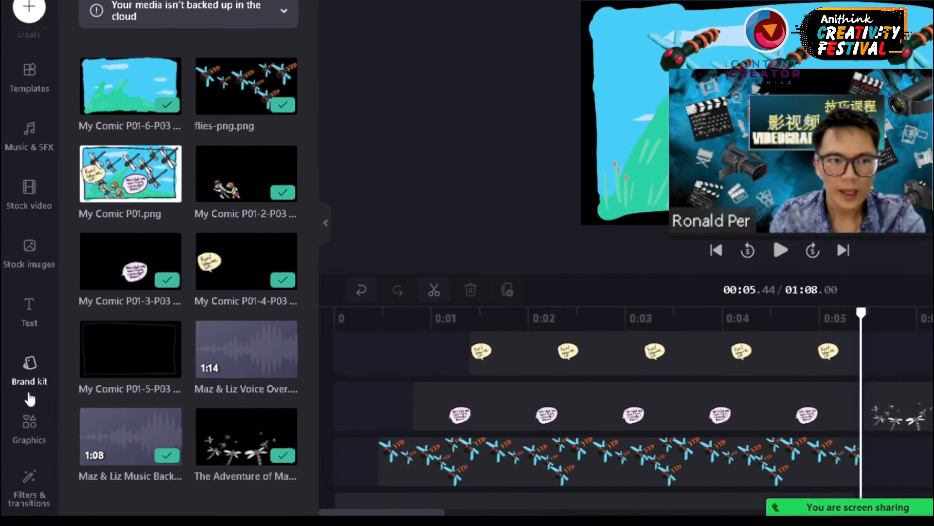
pyautogui.click(29, 487)
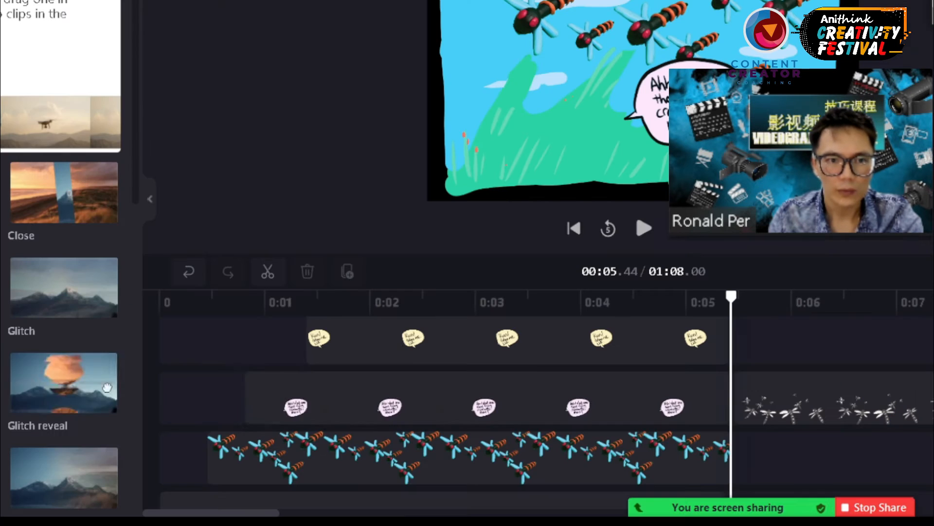
pyautogui.moveTo(107, 387); pyautogui.dragTo(735, 400)
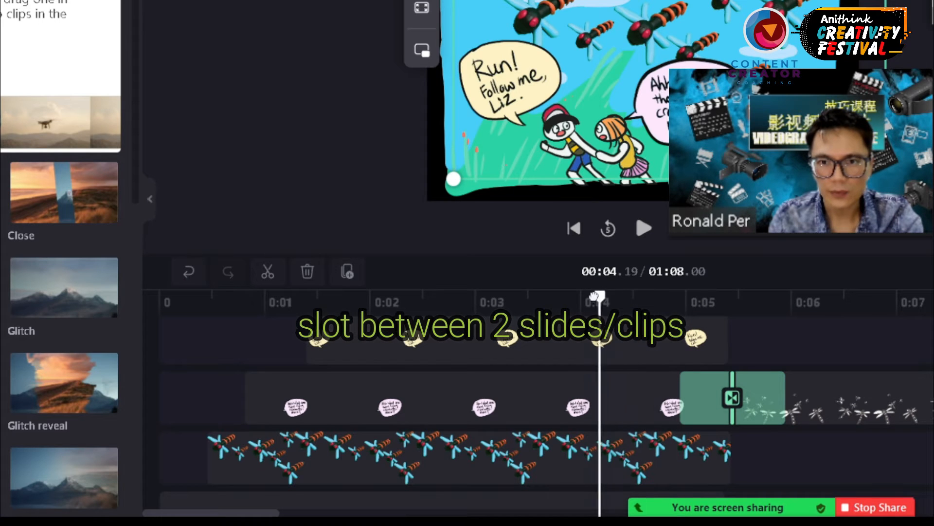
# - Preview the Glitch reveal transition by scrubbing and playing across the cut from just before the 5-second mark
pyautogui.moveTo(641, 301); pyautogui.dragTo(702, 306)
pyautogui.moveTo(680, 362); pyautogui.dragTo(657, 450)
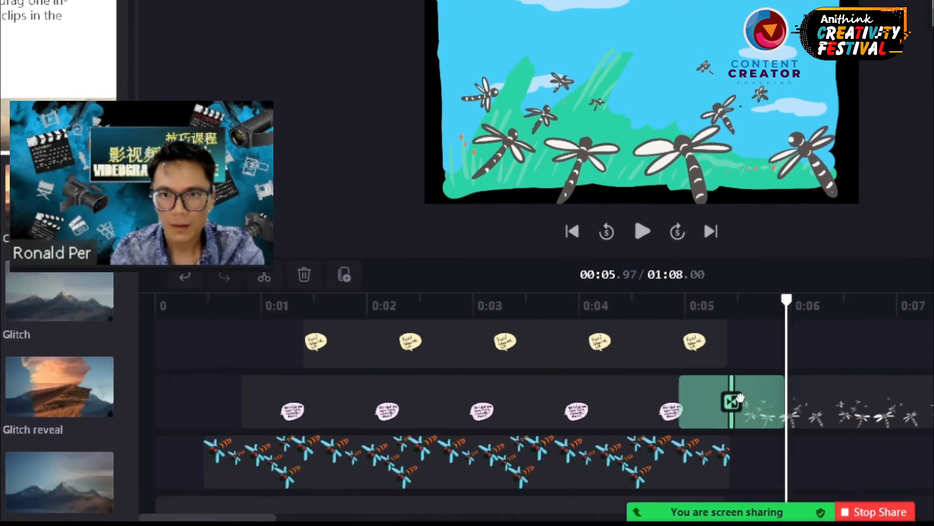
pyautogui.moveTo(790, 400); pyautogui.dragTo(639, 405)
pyautogui.press('space')
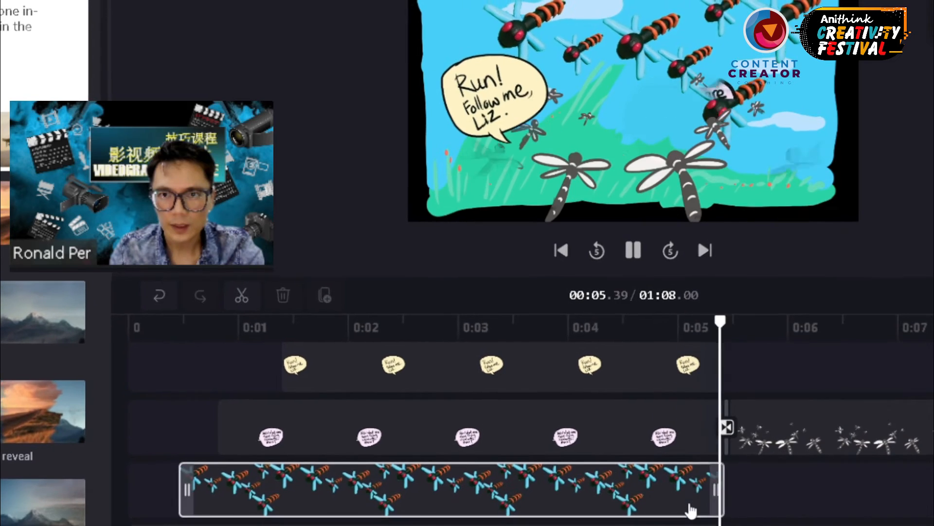
pyautogui.press('space')
pyautogui.click(658, 347)
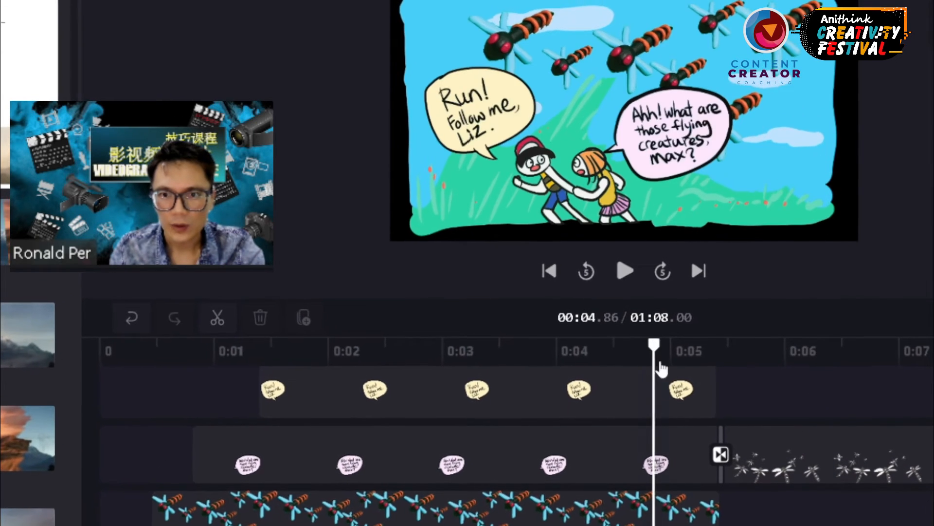
pyautogui.click(652, 468)
pyautogui.press('space')
pyautogui.press('space')
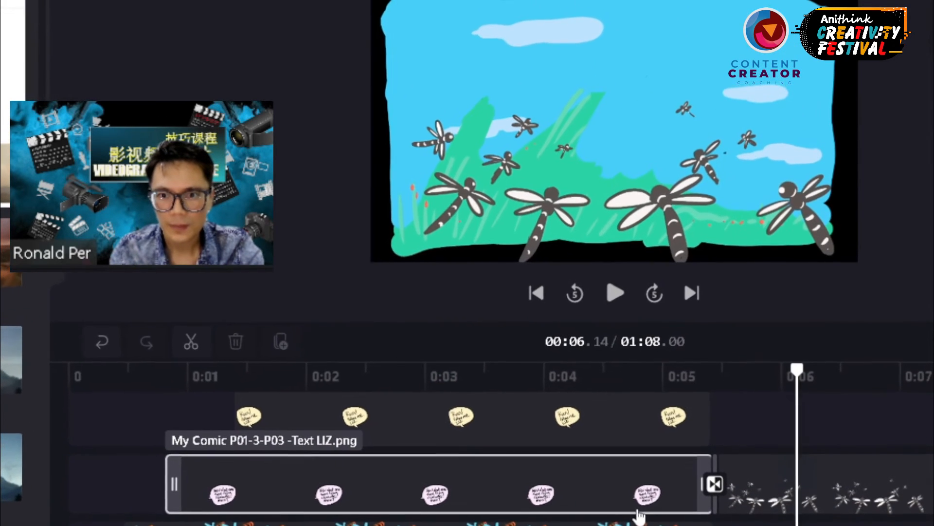
# - Replay the cut between the speech bubble and dragonfly clips and look through the other available transitions
pyautogui.click(678, 413)
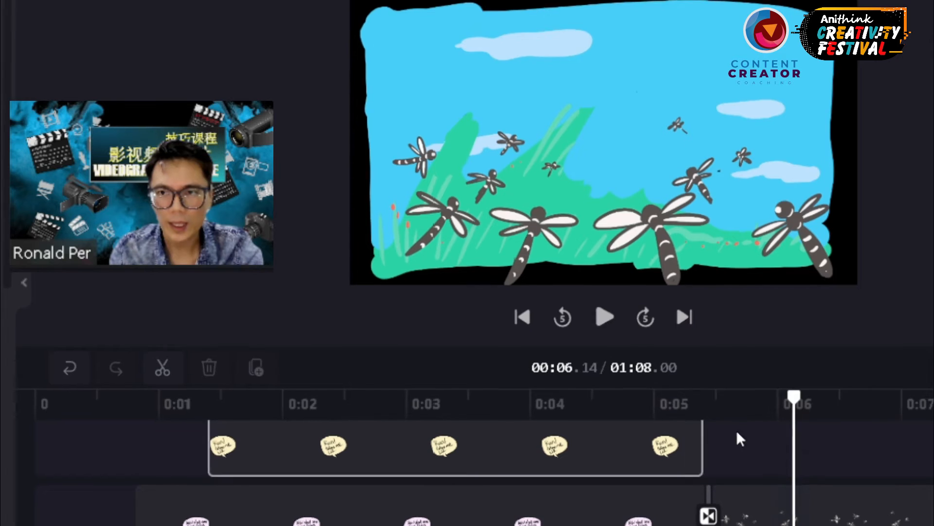
pyautogui.click(714, 433)
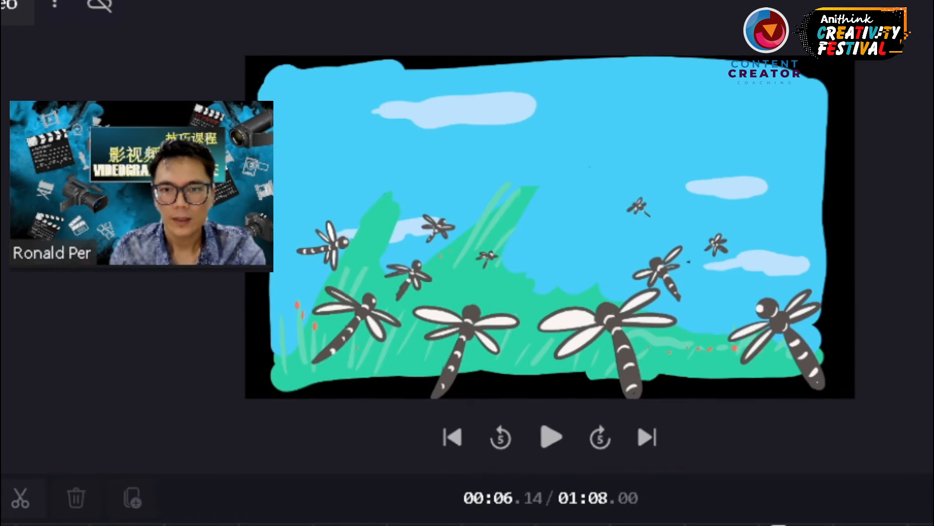
pyautogui.click(620, 522)
pyautogui.press('space')
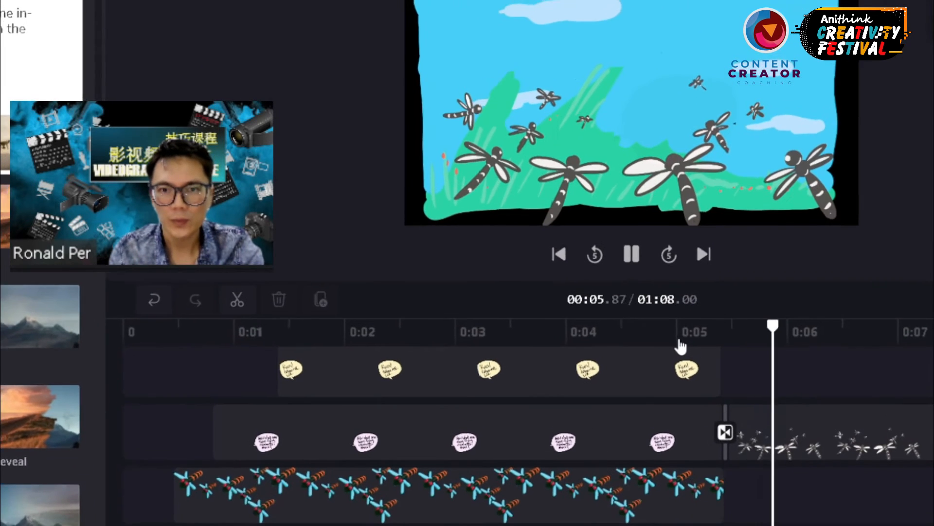
pyautogui.click(687, 343)
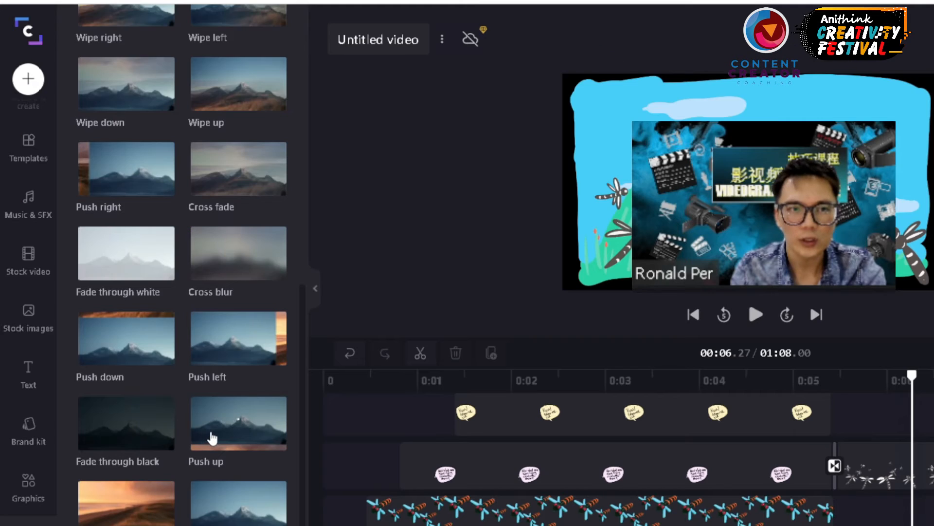
pyautogui.scroll(10, 212, 438)
pyautogui.scroll(-5, 219, 438)
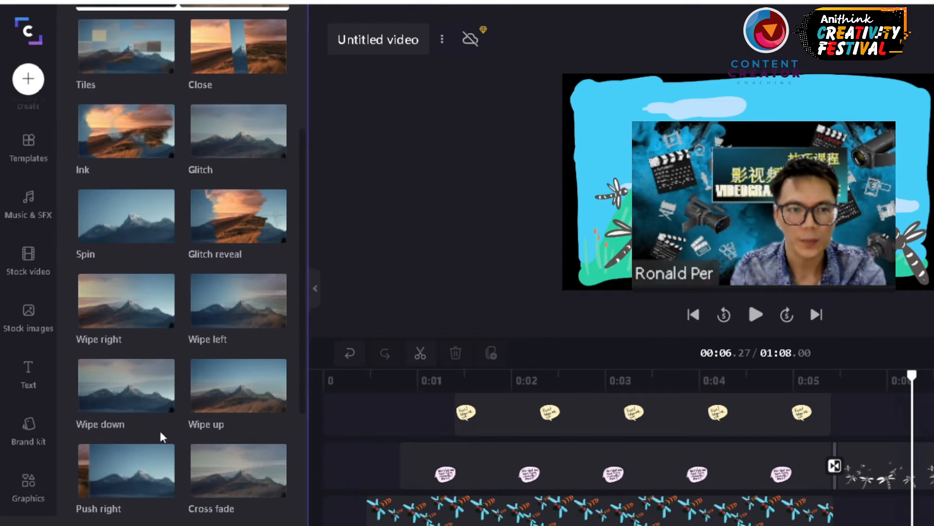
pyautogui.scroll(-2, 162, 437)
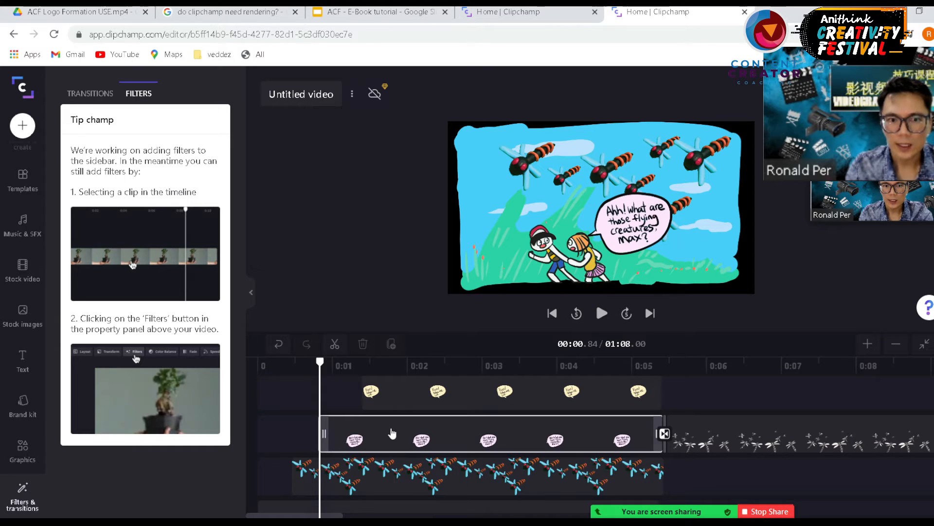
# - Open the filters for the Text MAX speech bubble clip and look through the available effects
pyautogui.click(434, 400)
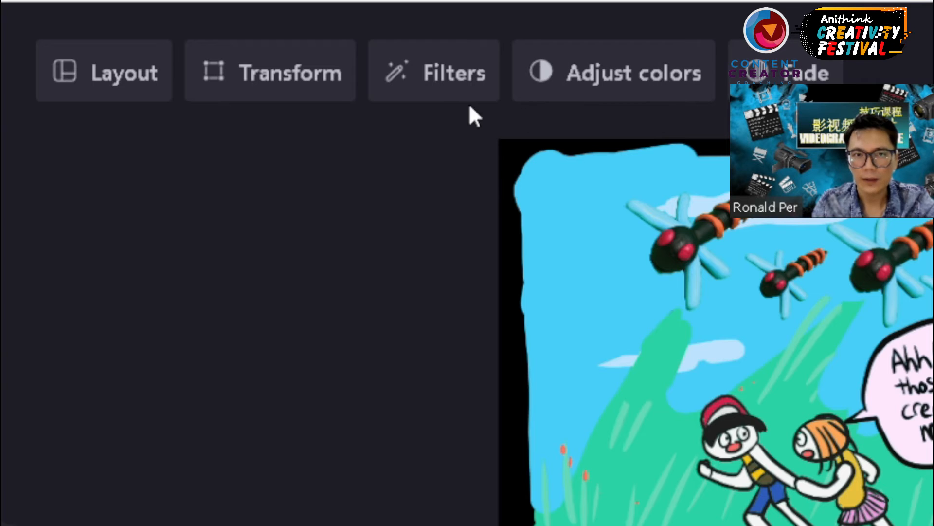
pyautogui.click(453, 80)
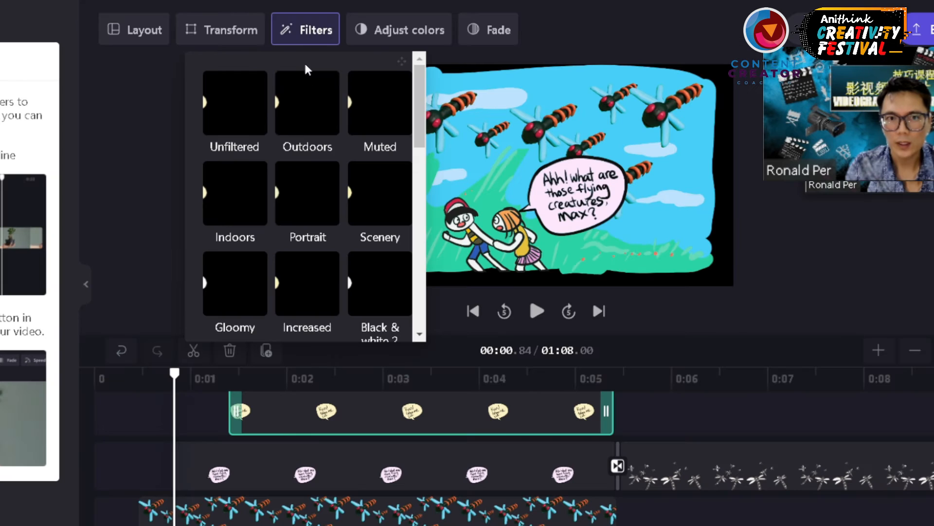
pyautogui.scroll(-5, 316, 194)
pyautogui.scroll(-2, 323, 229)
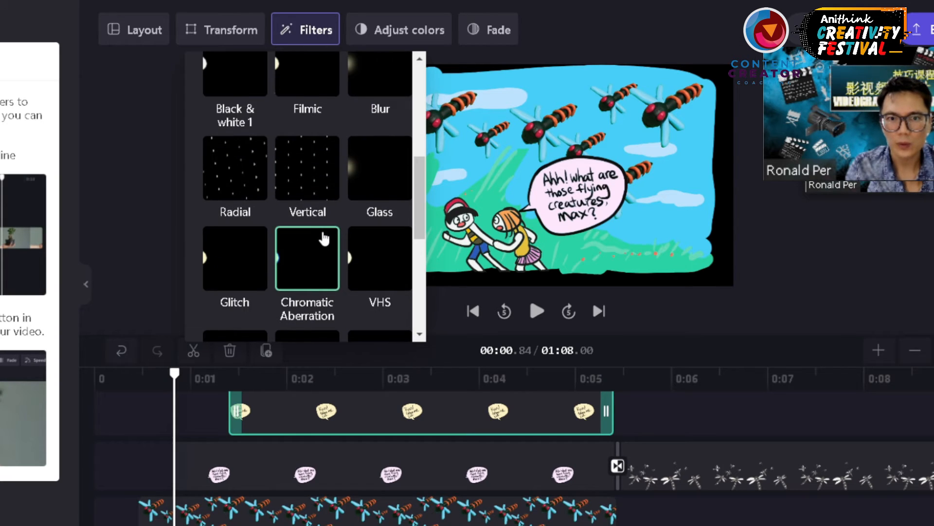
pyautogui.scroll(-3, 323, 239)
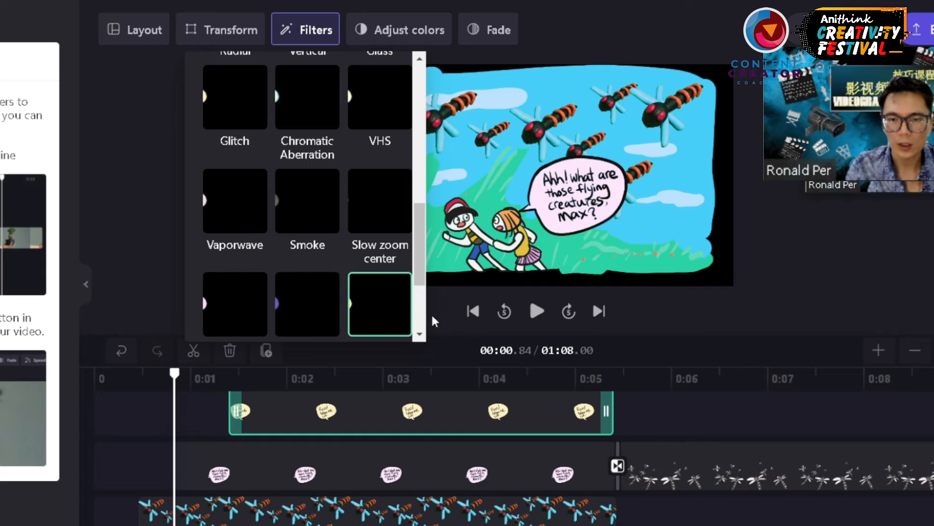
pyautogui.scroll(1, 591, 488)
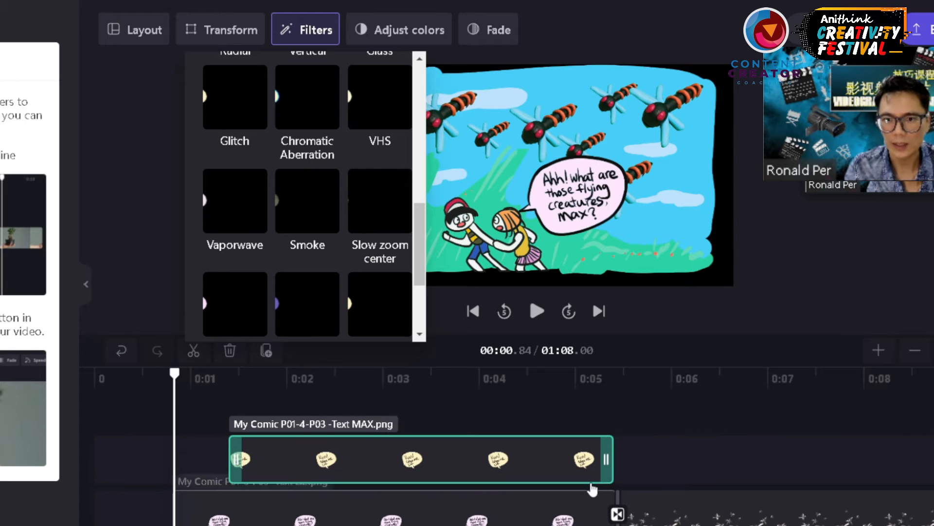
# - Select the My Comic P01-6-P03 Background clip and try the Outdoors, Increased and Indoors filters on it
pyautogui.scroll(-3, 554, 479)
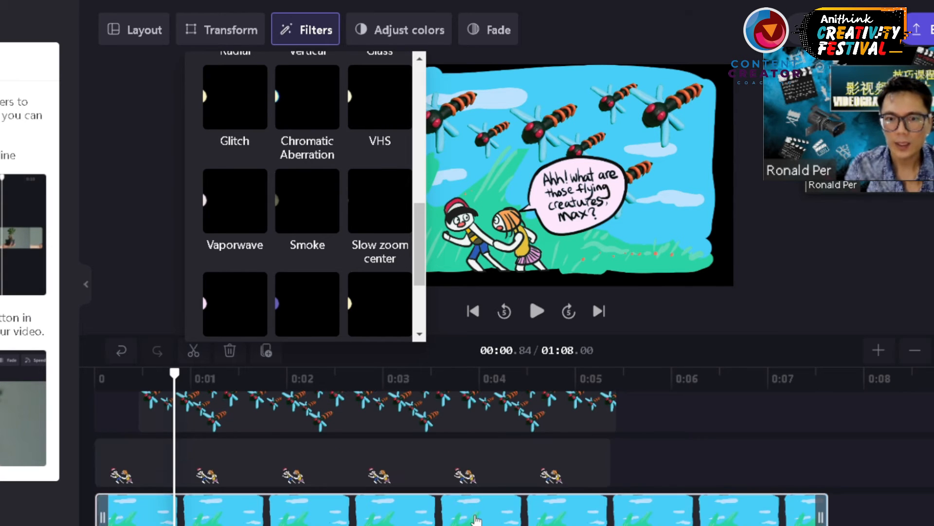
pyautogui.click(540, 521)
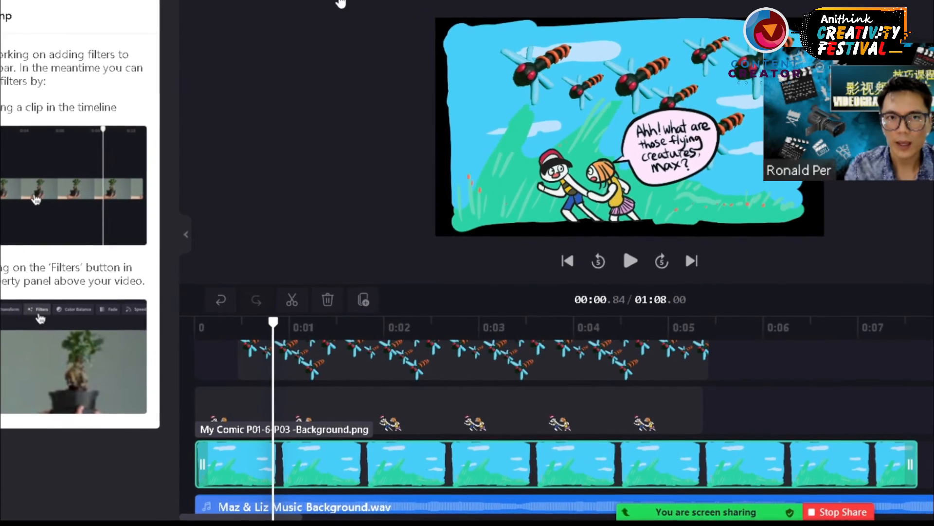
pyautogui.click(404, 2)
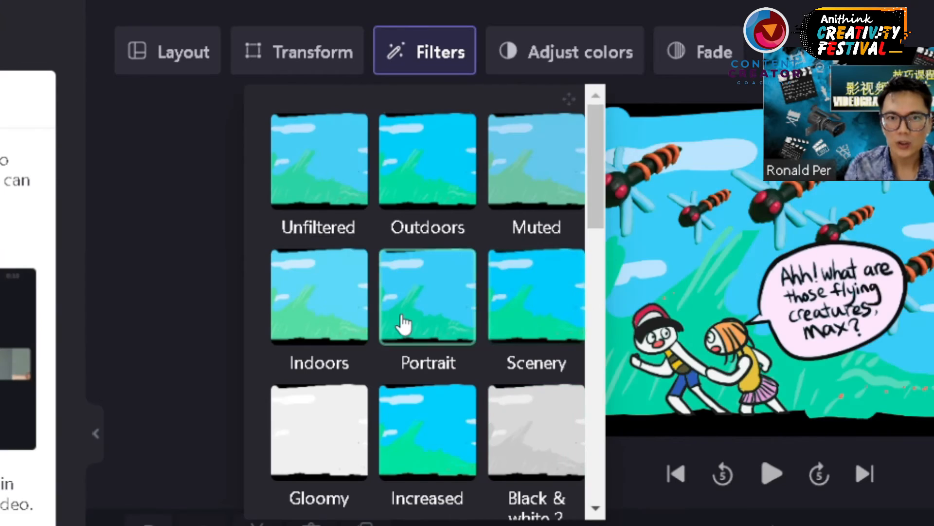
pyautogui.click(399, 171)
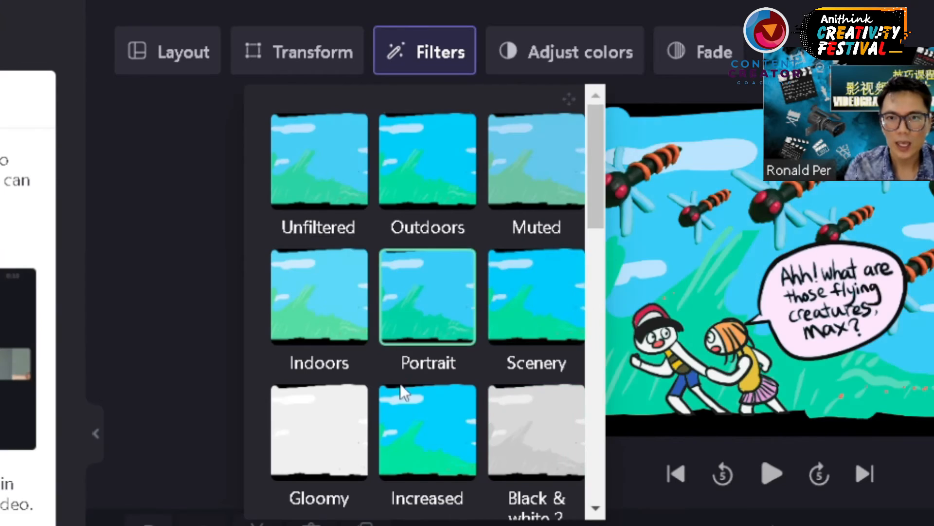
pyautogui.click(413, 458)
pyautogui.click(328, 313)
pyautogui.click(447, 370)
pyautogui.click(446, 392)
pyautogui.click(302, 277)
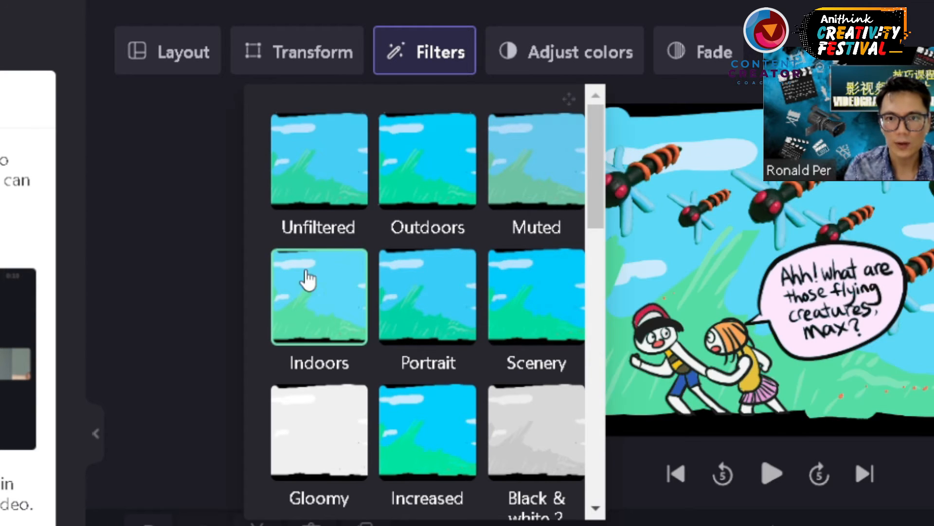
# - Apply the Portrait filter to the background clip, play a short stretch to check it and close the filter choices
pyautogui.click(335, 182)
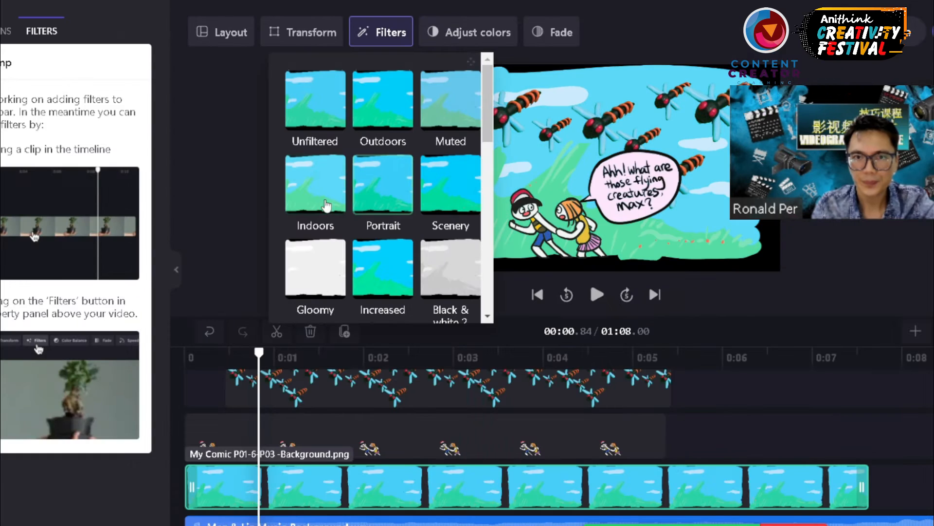
pyautogui.click(313, 329)
pyautogui.click(375, 197)
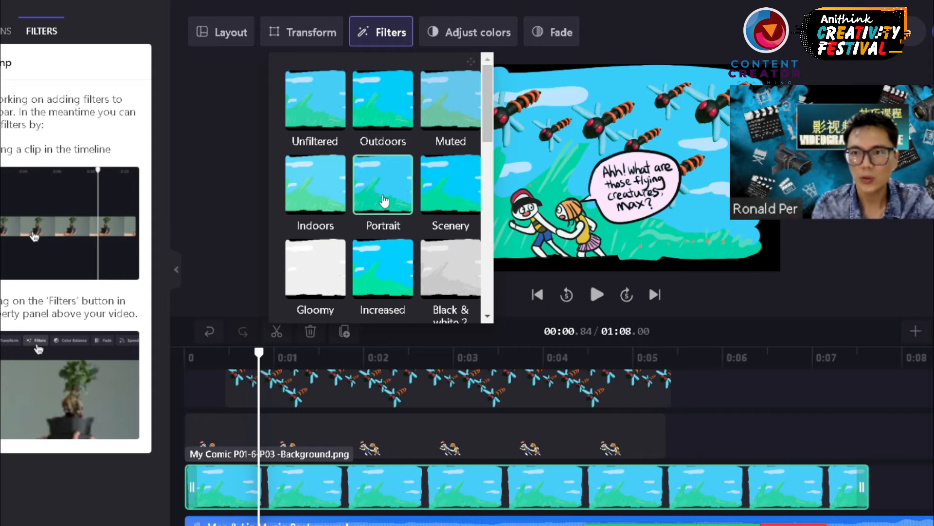
pyautogui.press('space')
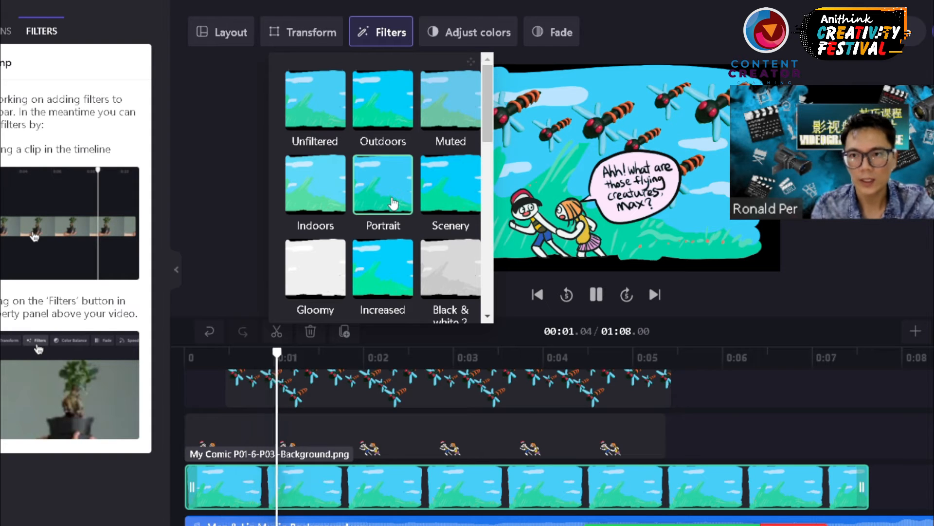
pyautogui.press('space')
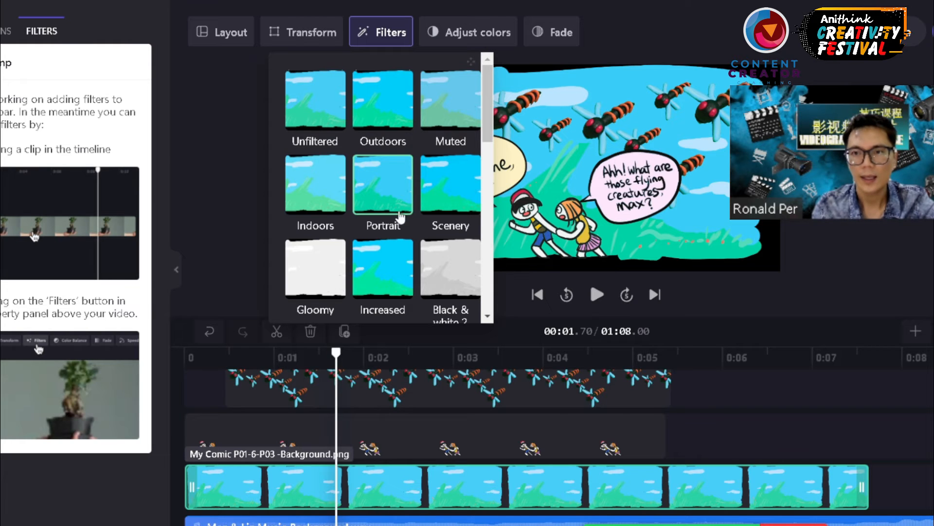
pyautogui.press('Escape')
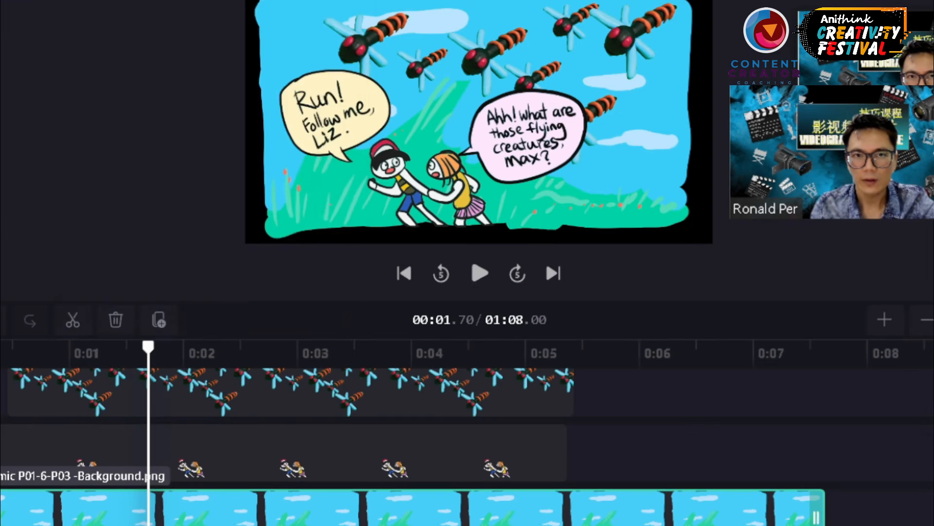
# - Reopen the background clip's filters and try Increased, Gloomy, Black & white 2 and Scenery
pyautogui.click(237, 1)
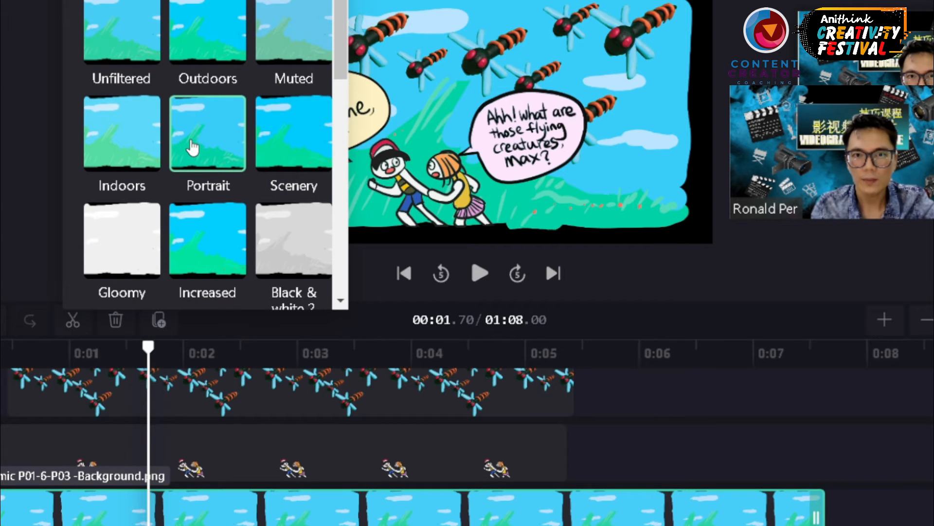
pyautogui.click(193, 239)
pyautogui.click(123, 250)
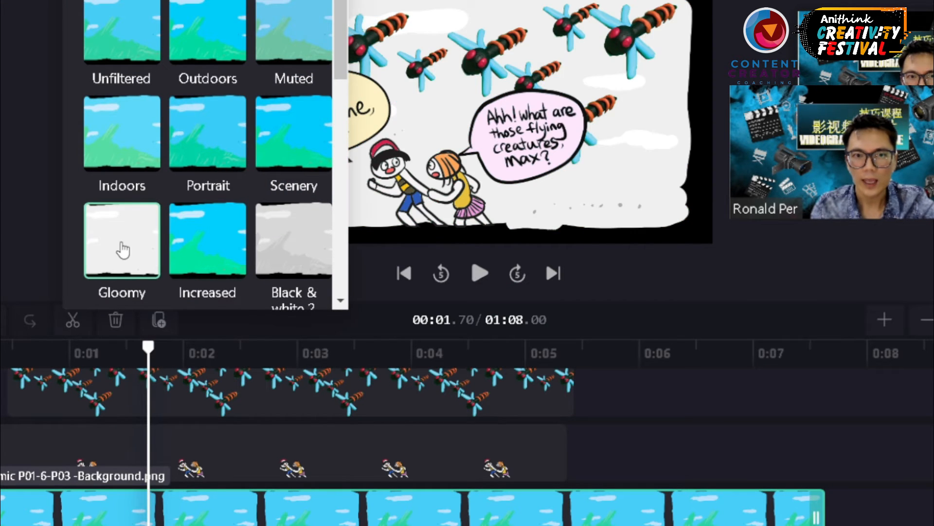
pyautogui.click(293, 237)
pyautogui.click(278, 169)
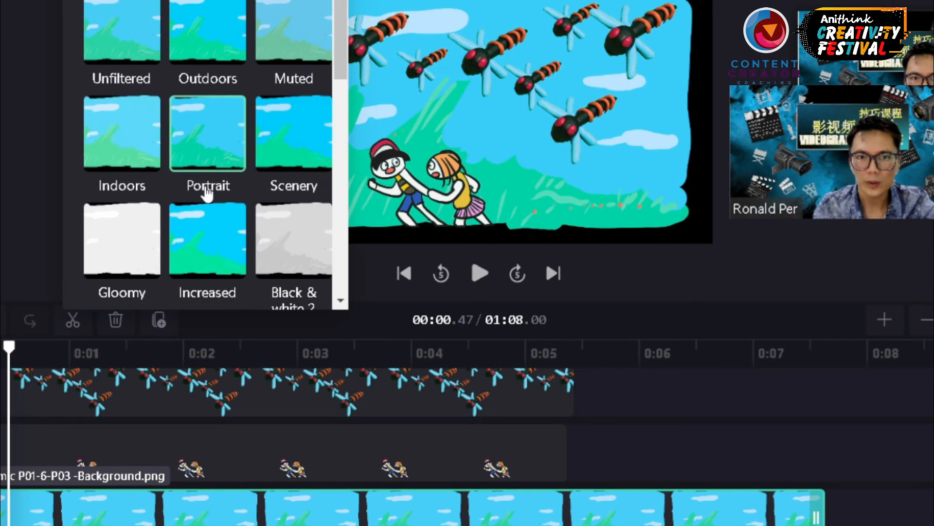
# - Try the Vertical and Chromatic Aberration filters on the background clip and apply Vaporwave
pyautogui.scroll(-7, 208, 193)
pyautogui.scroll(4, 208, 200)
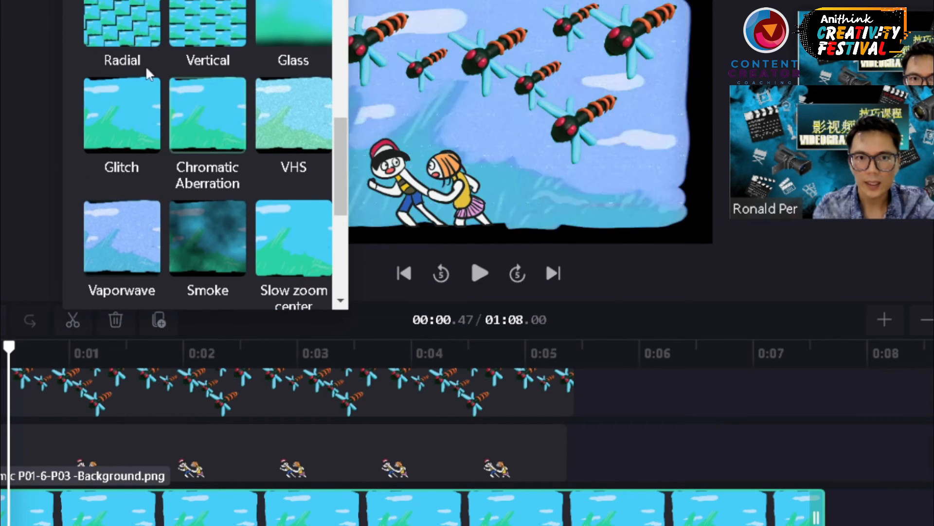
pyautogui.click(214, 28)
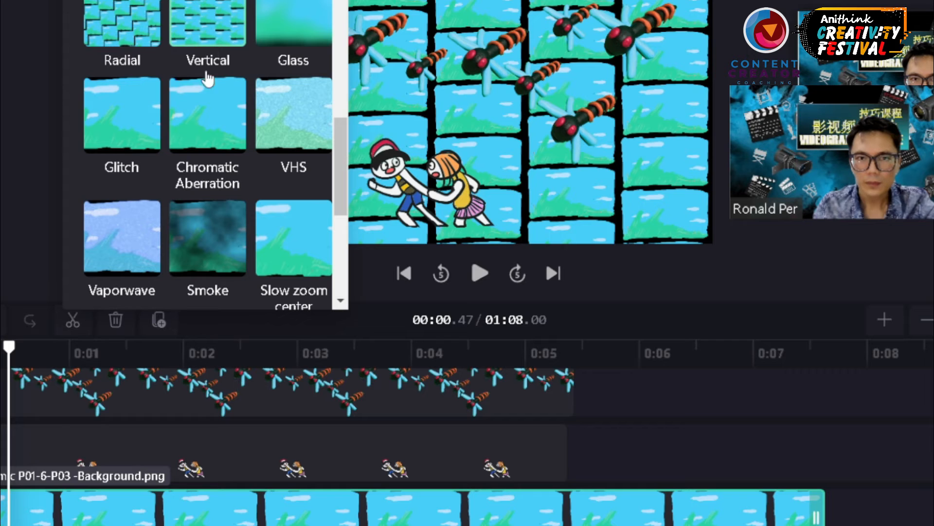
pyautogui.click(203, 125)
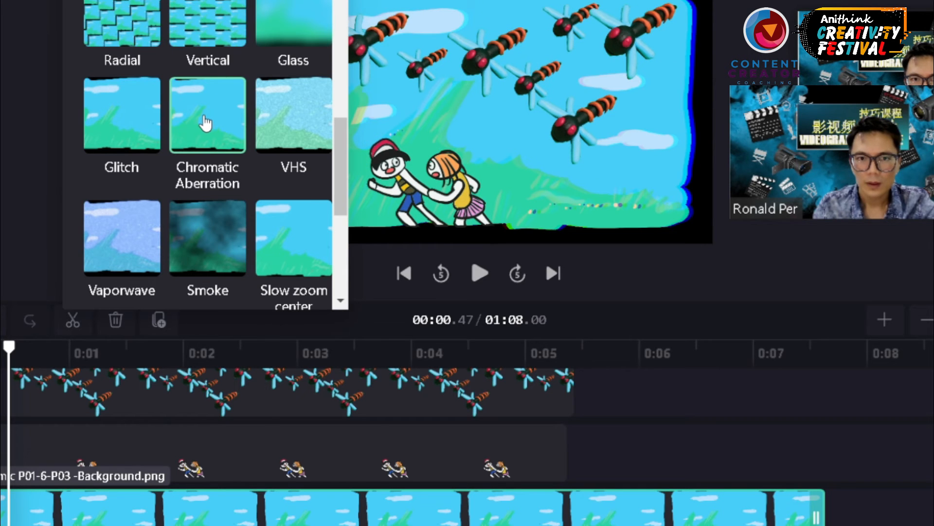
pyautogui.click(121, 236)
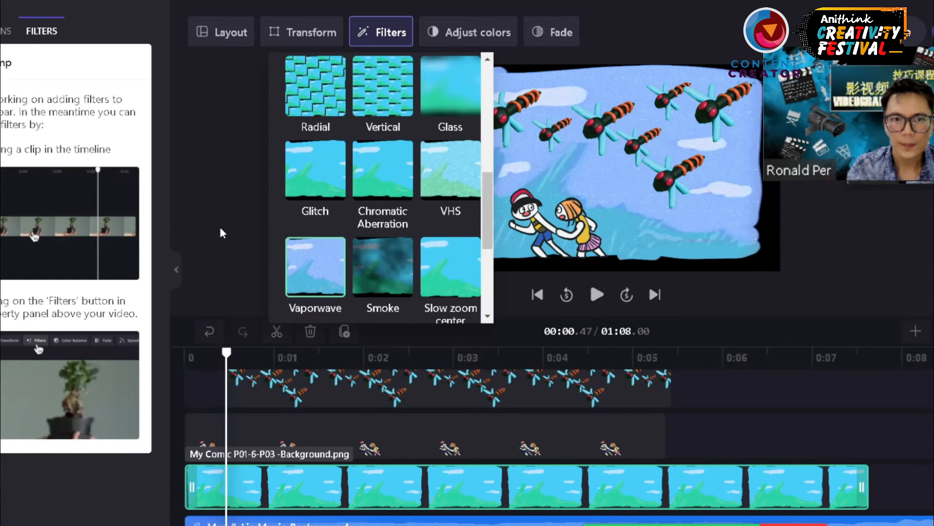
# - Leave the filter choices and place a Large heading title on a new track above the speech bubbles, starting at about 6 seconds
pyautogui.click(222, 239)
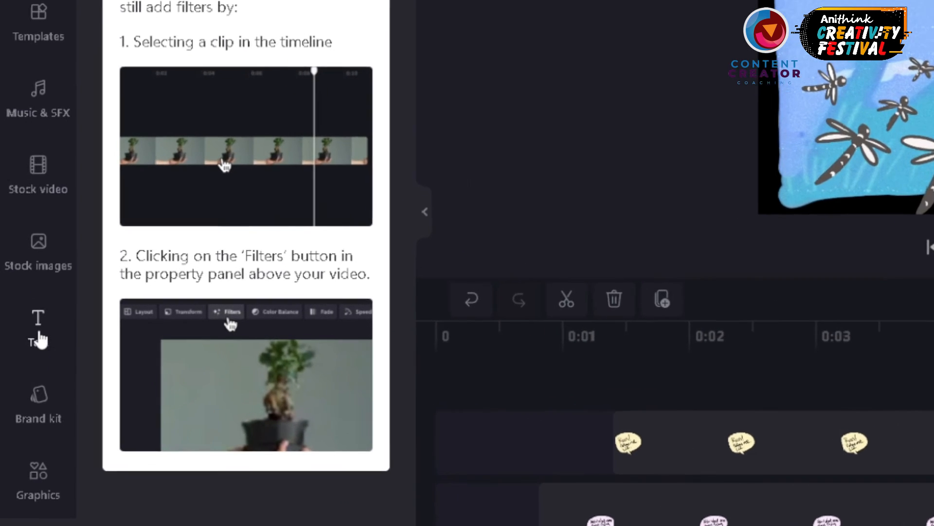
pyautogui.click(30, 356)
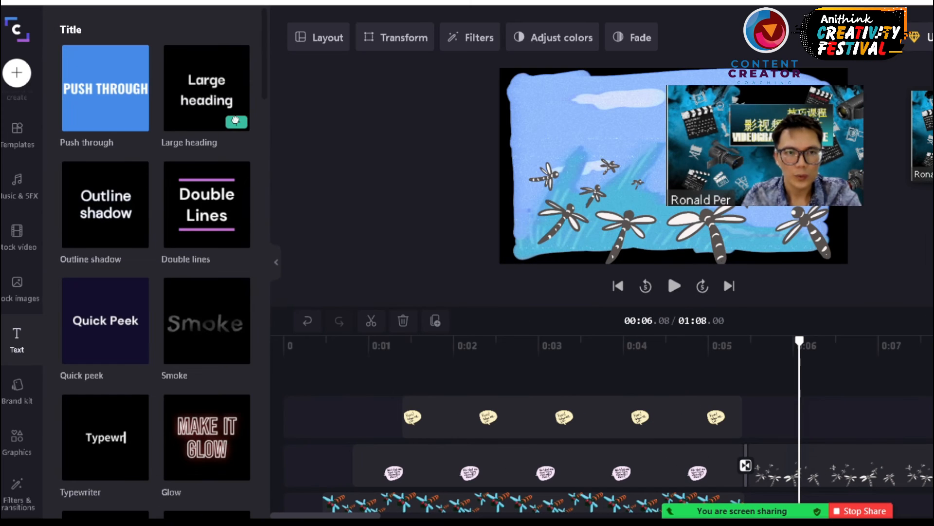
pyautogui.moveTo(236, 120); pyautogui.dragTo(842, 404)
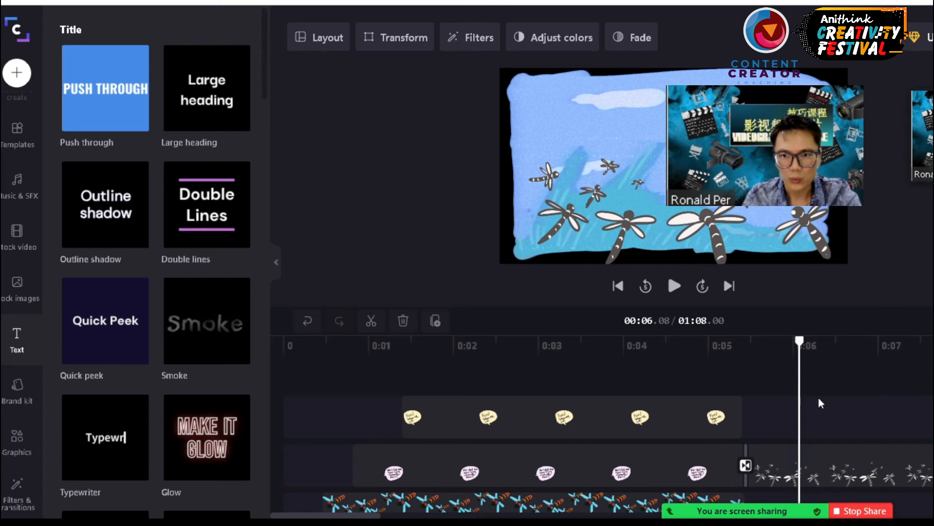
pyautogui.moveTo(238, 125)
pyautogui.moveTo(237, 121); pyautogui.dragTo(852, 424)
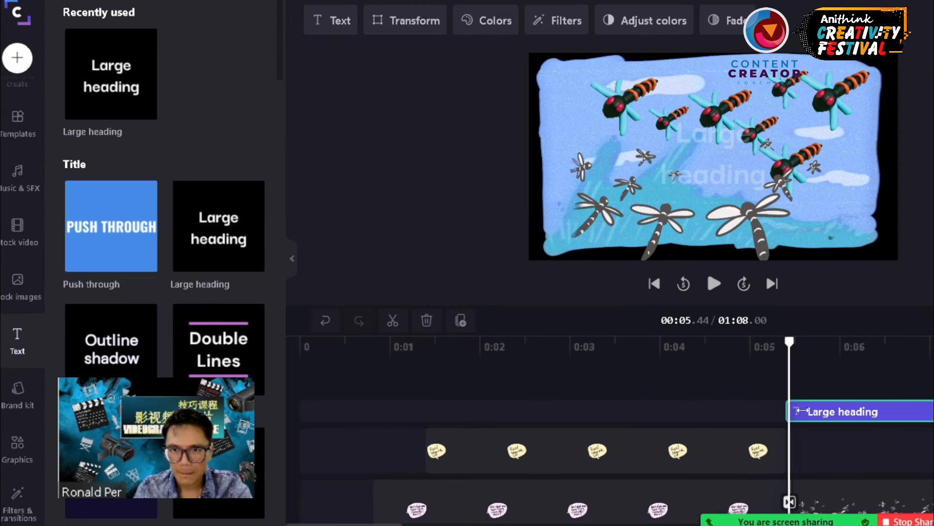
pyautogui.moveTo(803, 410); pyautogui.dragTo(840, 411)
pyautogui.moveTo(791, 344); pyautogui.dragTo(876, 369)
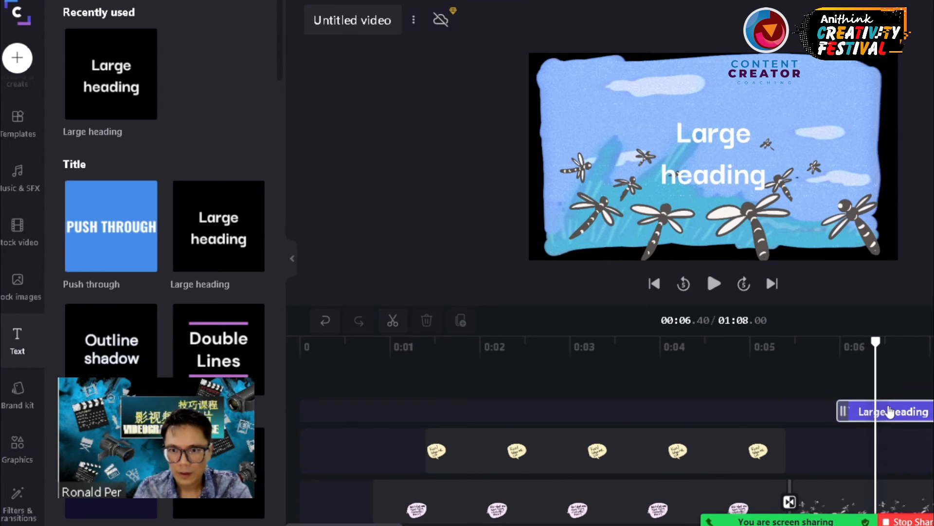
# - Replace the wording of the Large heading title with "hello"
pyautogui.click(726, 179)
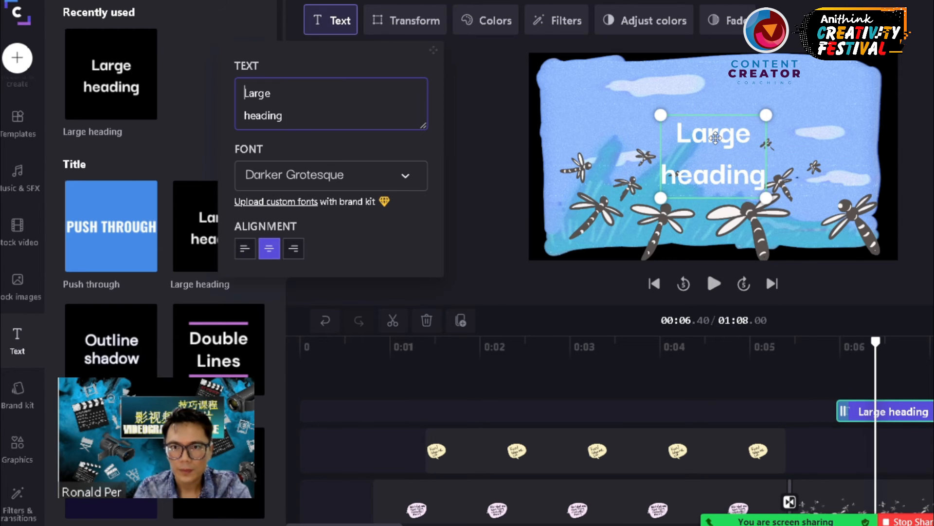
pyautogui.moveTo(352, 127); pyautogui.dragTo(227, 83)
pyautogui.write('hello')
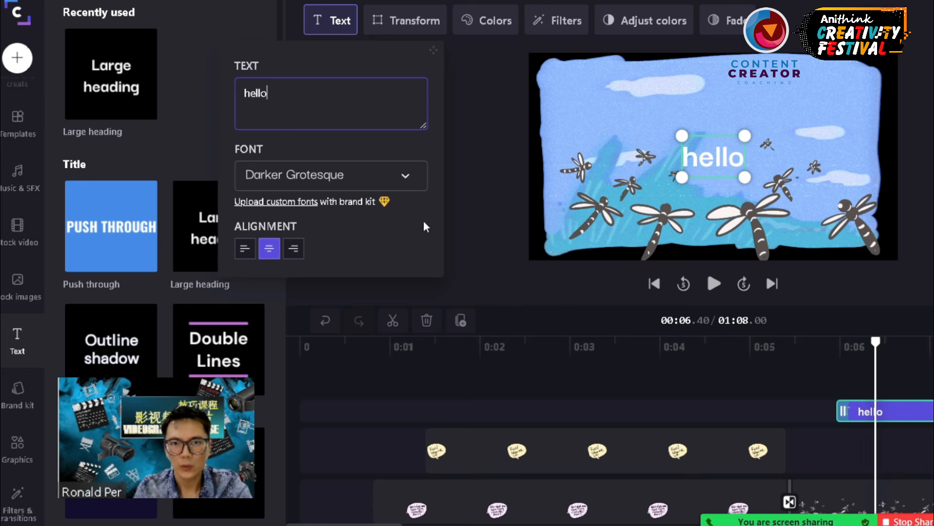
# - Reposition the hello title in the picture, ending over the small cloud in the upper-right part of the sky
pyautogui.click(718, 118)
pyautogui.moveTo(702, 156); pyautogui.dragTo(725, 125)
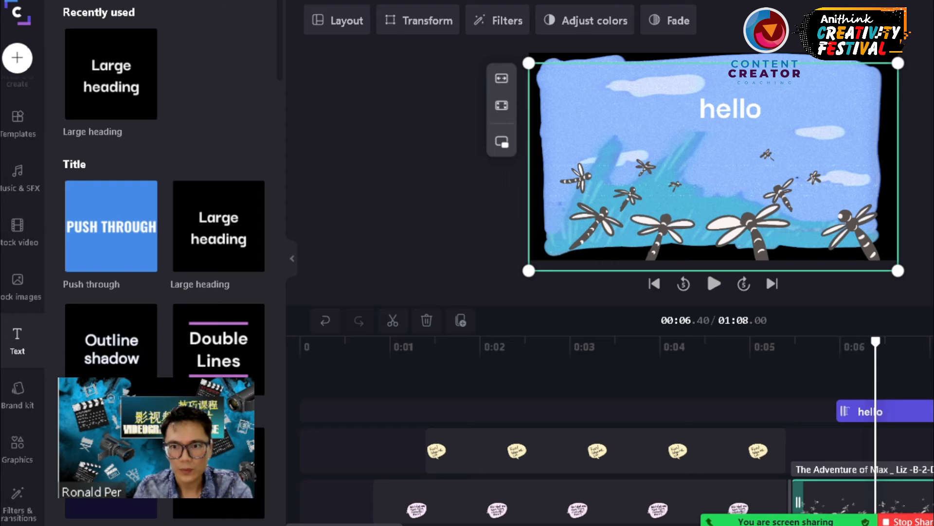
pyautogui.click(893, 411)
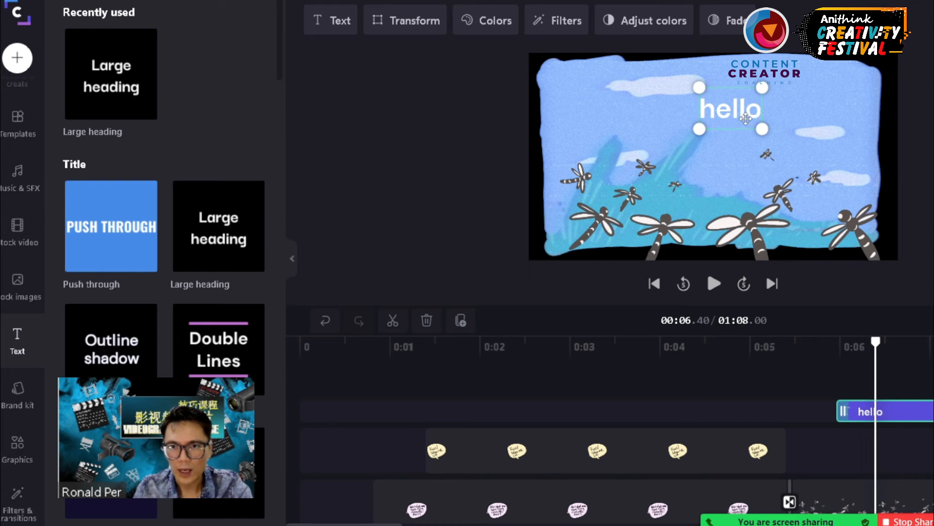
pyautogui.moveTo(746, 118); pyautogui.dragTo(741, 145)
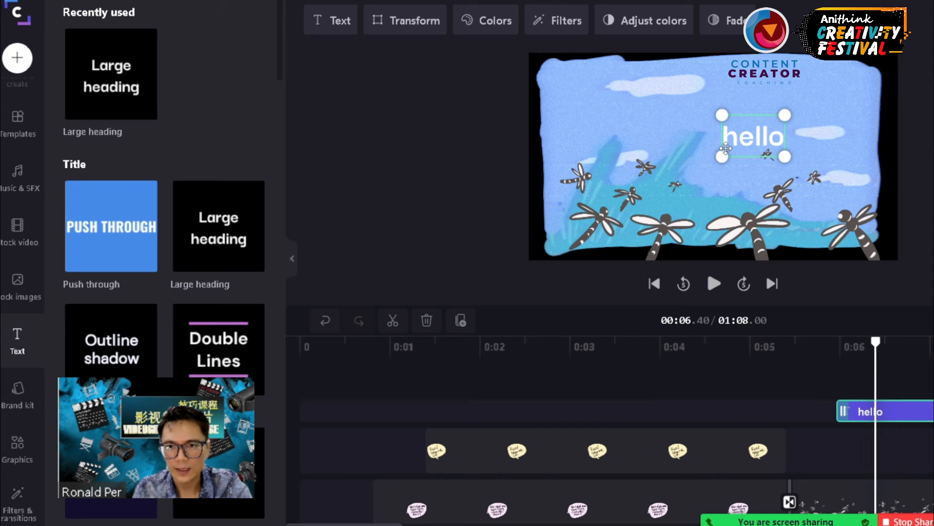
pyautogui.moveTo(739, 124)
pyautogui.mouseDown()
pyautogui.moveTo(718, 112)
pyautogui.moveTo(721, 120)
pyautogui.mouseUp()
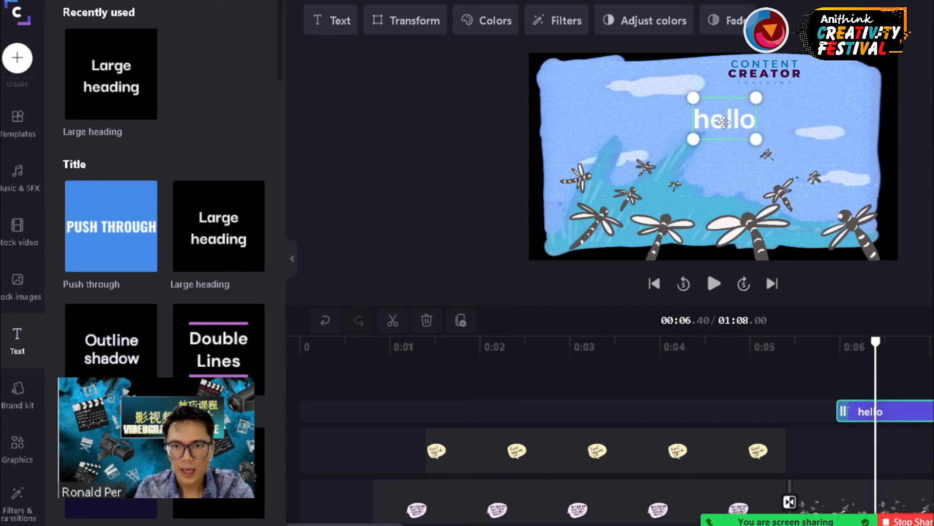
pyautogui.moveTo(798, 117); pyautogui.dragTo(798, 117)
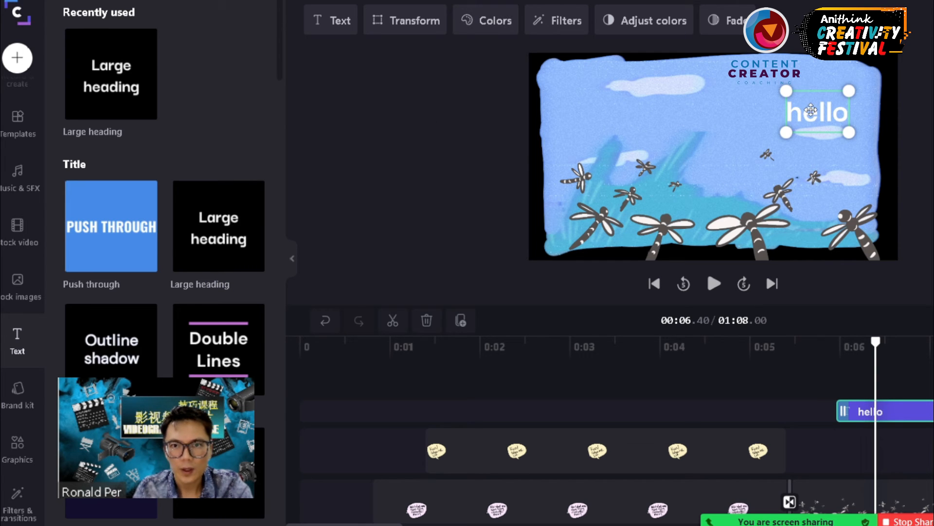
pyautogui.click(811, 110)
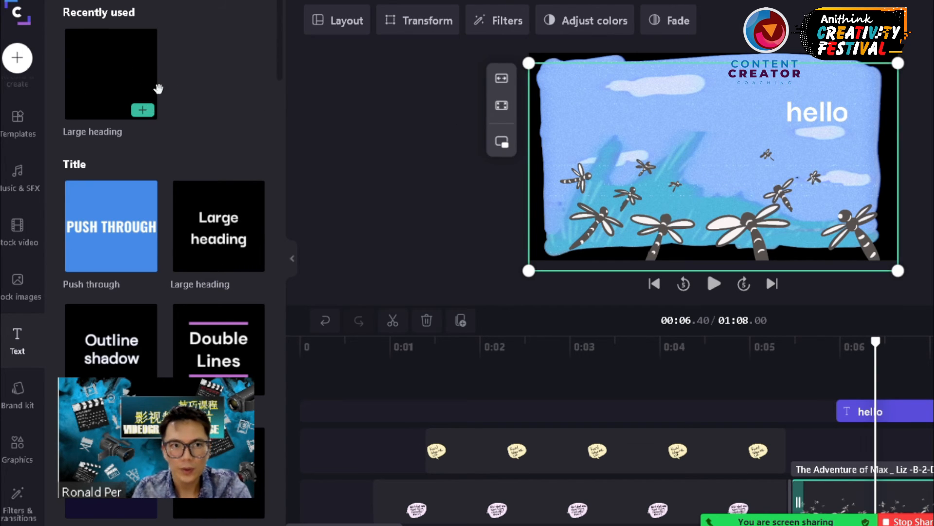
# - Reopen the hello title's text settings and look through the available fonts
pyautogui.click(882, 412)
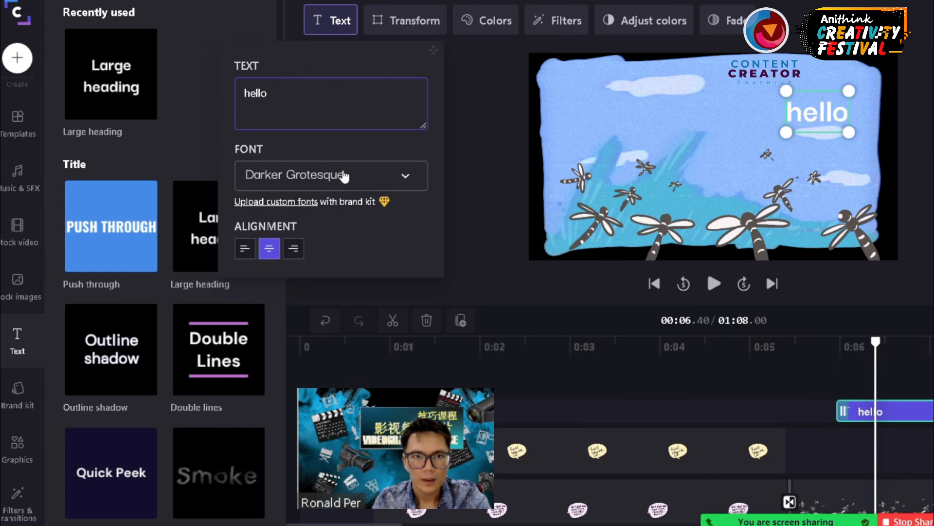
pyautogui.click(321, 185)
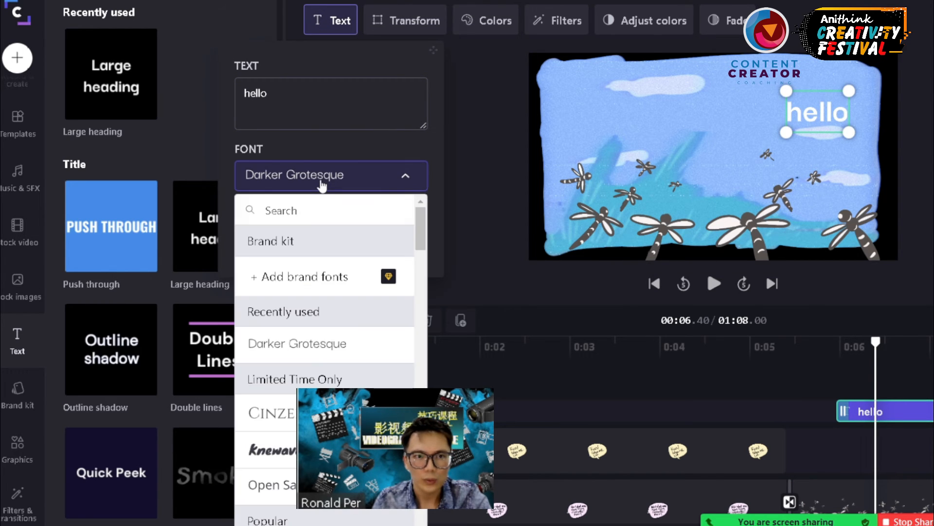
pyautogui.scroll(-3, 303, 261)
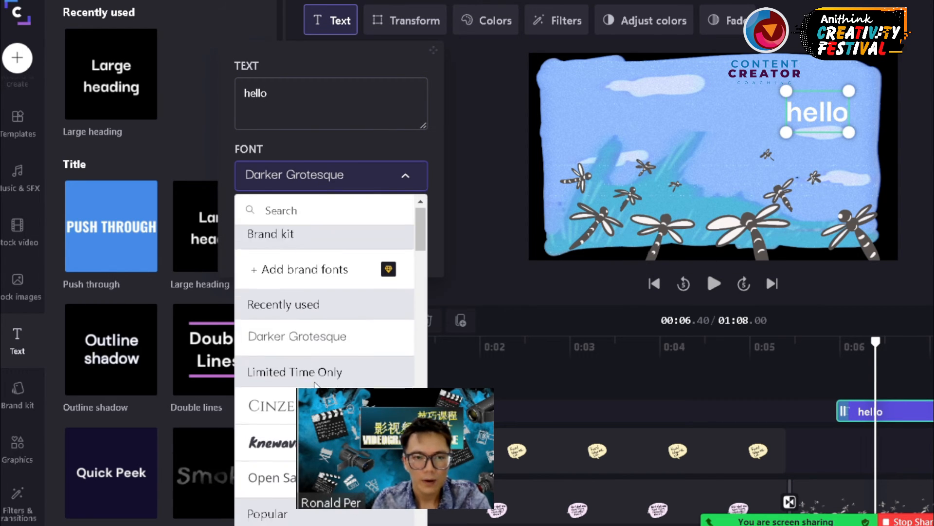
pyautogui.click(370, 181)
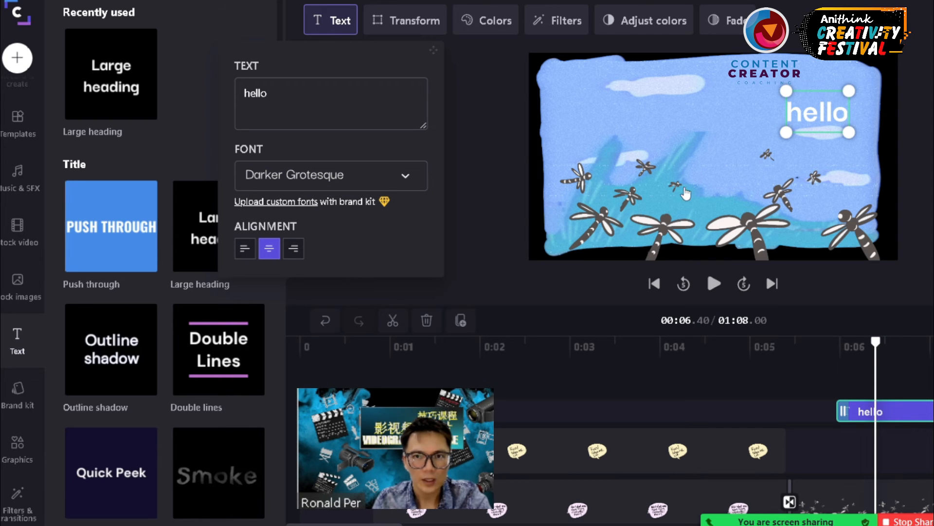
# - Enlarge the hello title slightly and view the scene at 00:04.73 with both speech bubbles
pyautogui.moveTo(786, 133); pyautogui.dragTo(724, 174)
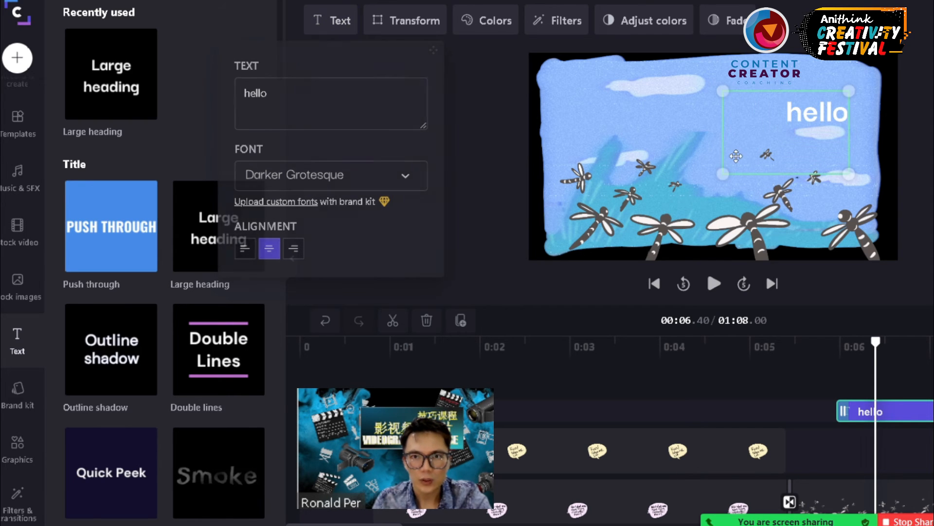
pyautogui.moveTo(768, 125); pyautogui.dragTo(787, 139)
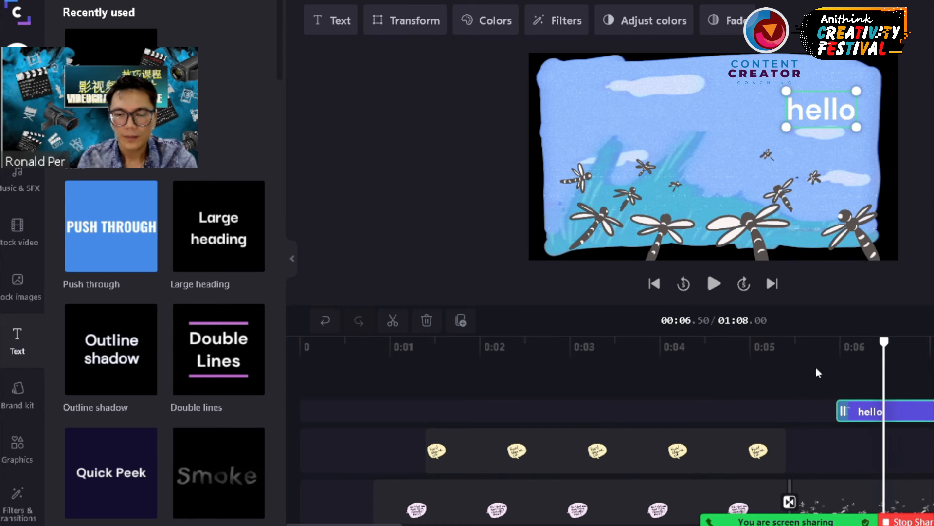
pyautogui.click(725, 366)
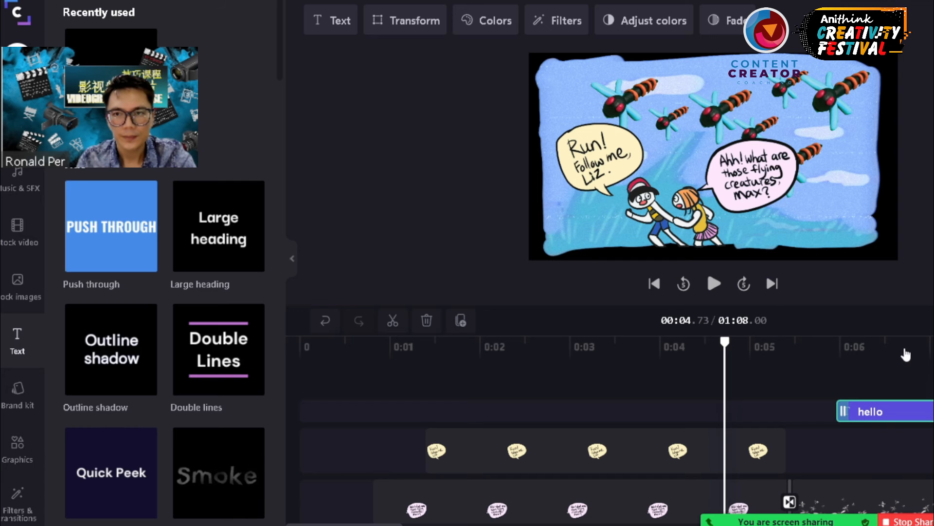
# - Import all the files in the panel2 folder of my comic into the project's media
pyautogui.moveTo(242, 208)
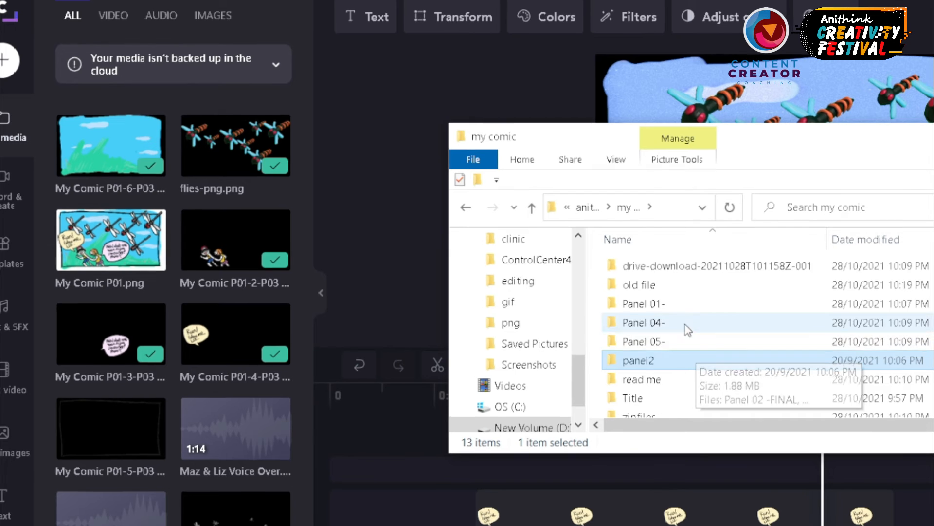
pyautogui.doubleClick(626, 356)
pyautogui.hotkey('ctrl', 'a')
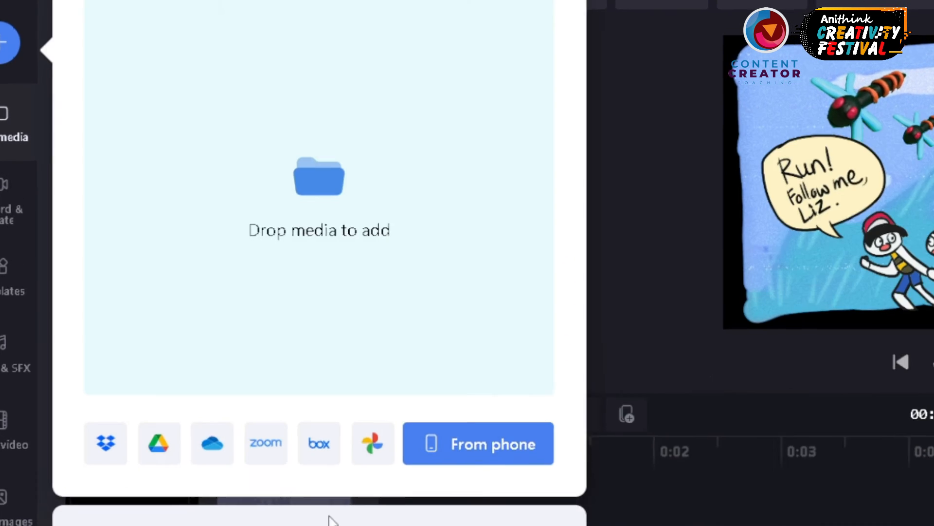
pyautogui.moveTo(328, 517); pyautogui.dragTo(460, 321)
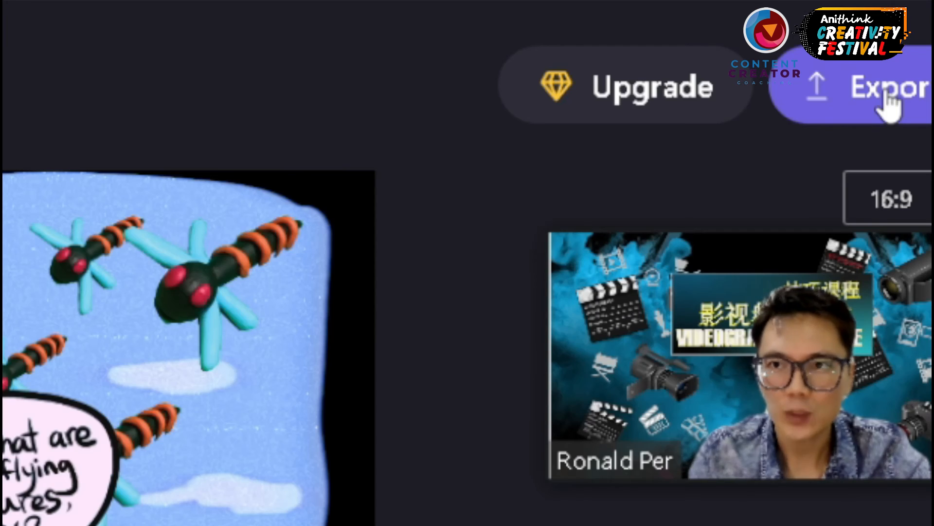
# - Open the video's export settings, name the file "my comic" and look over the resolution choices
pyautogui.click(912, 46)
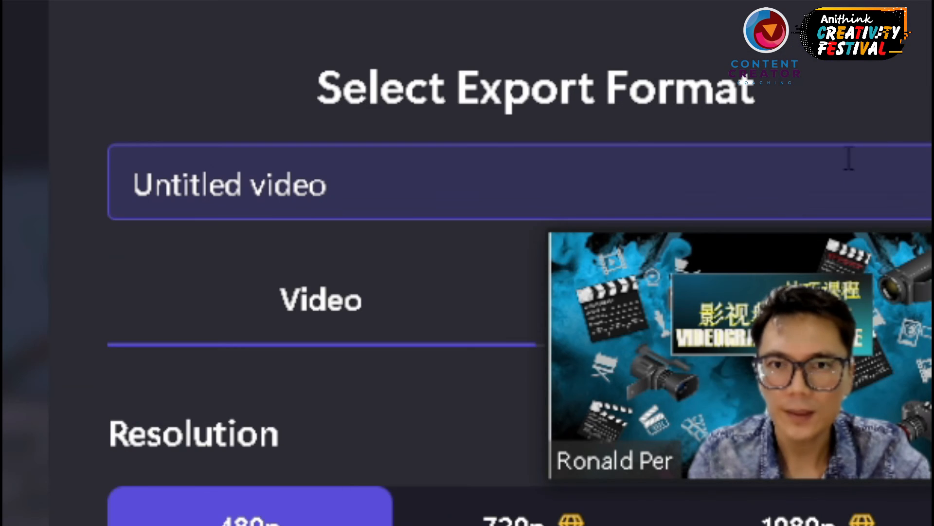
pyautogui.tripleClick(348, 186)
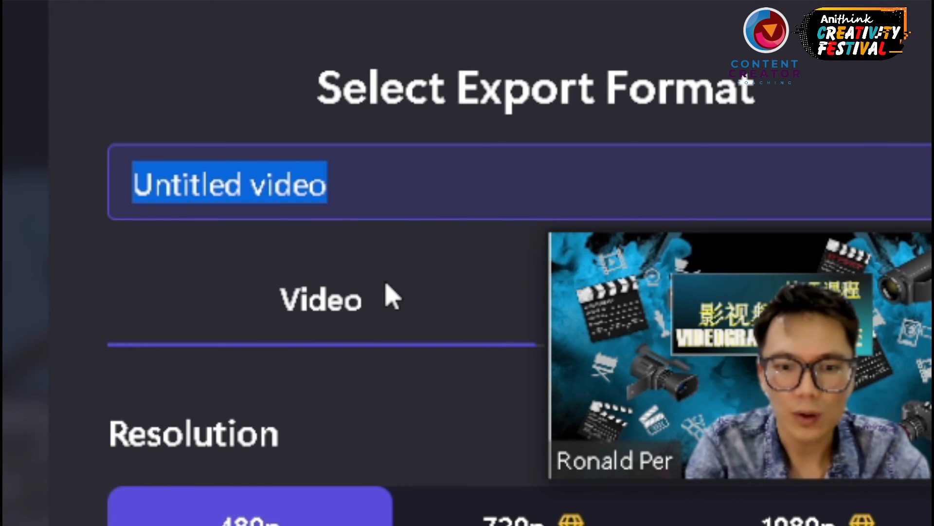
pyautogui.write('my ')
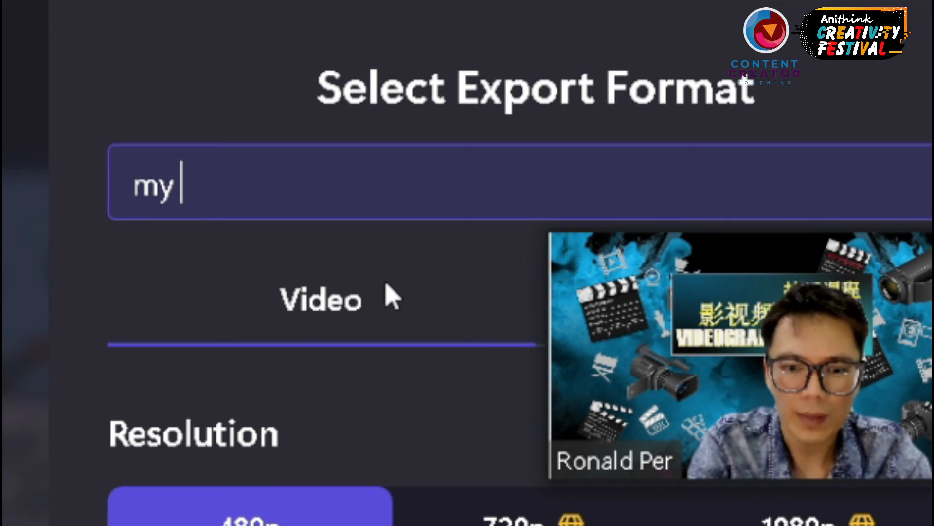
pyautogui.write('comic')
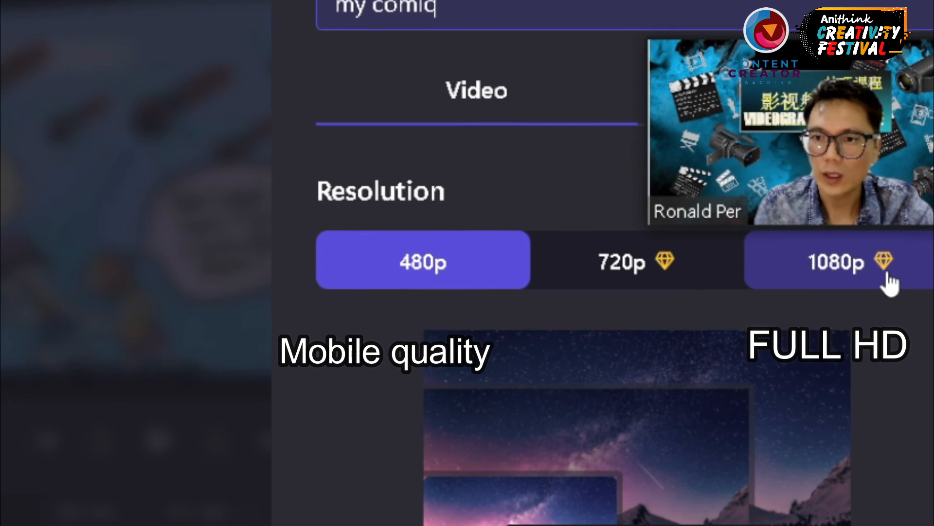
pyautogui.moveTo(893, 115); pyautogui.dragTo(922, 316)
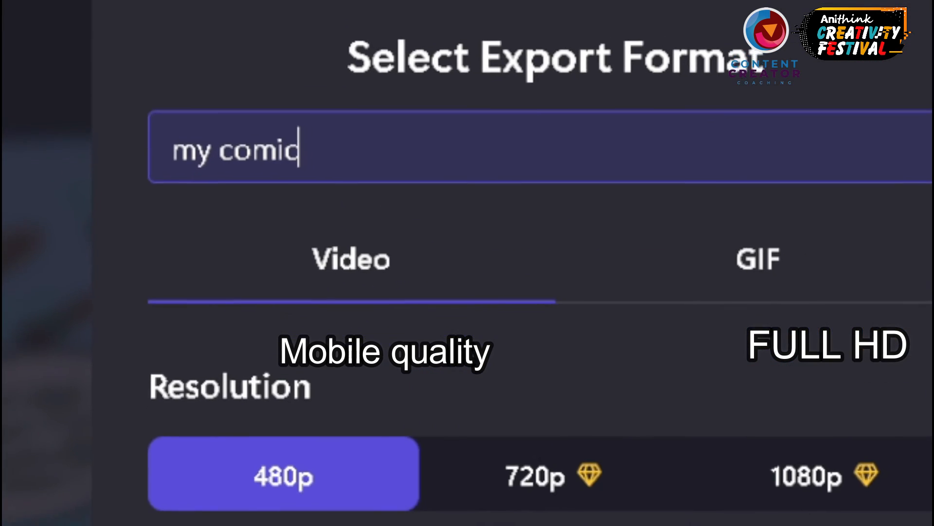